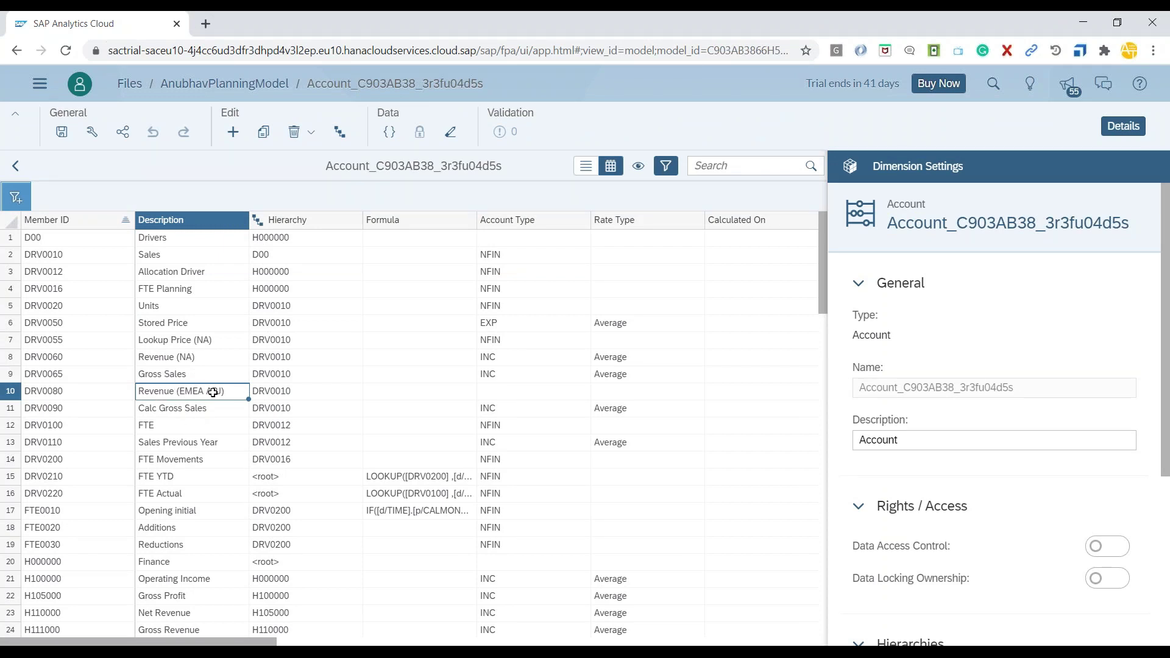
Examine the Units and Stored Price members in the Account dimension, and the Units, Gross Sales and Revenue (EMEA APJ) rows in the story table
click(175, 306)
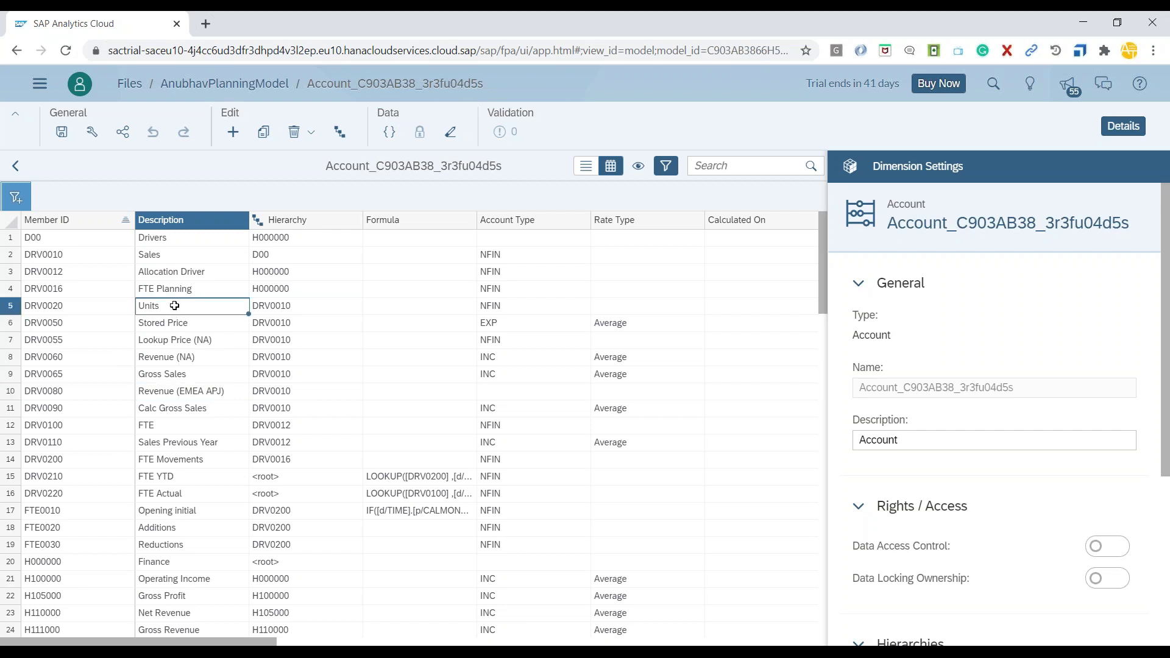
click(183, 323)
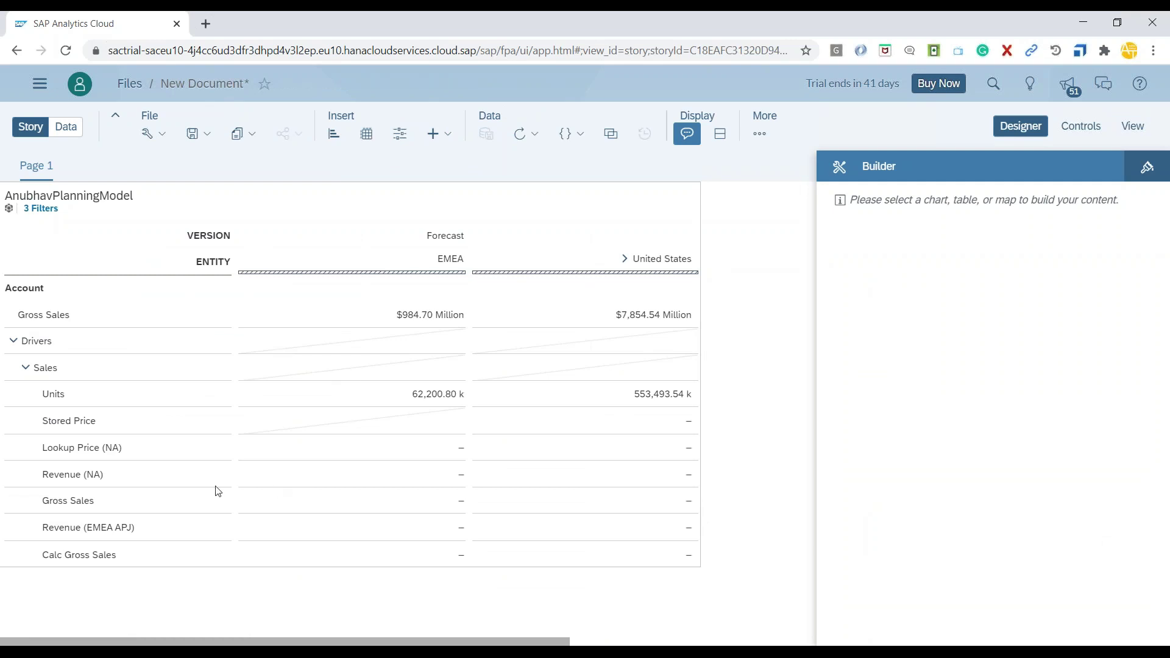
click(271, 507)
click(329, 502)
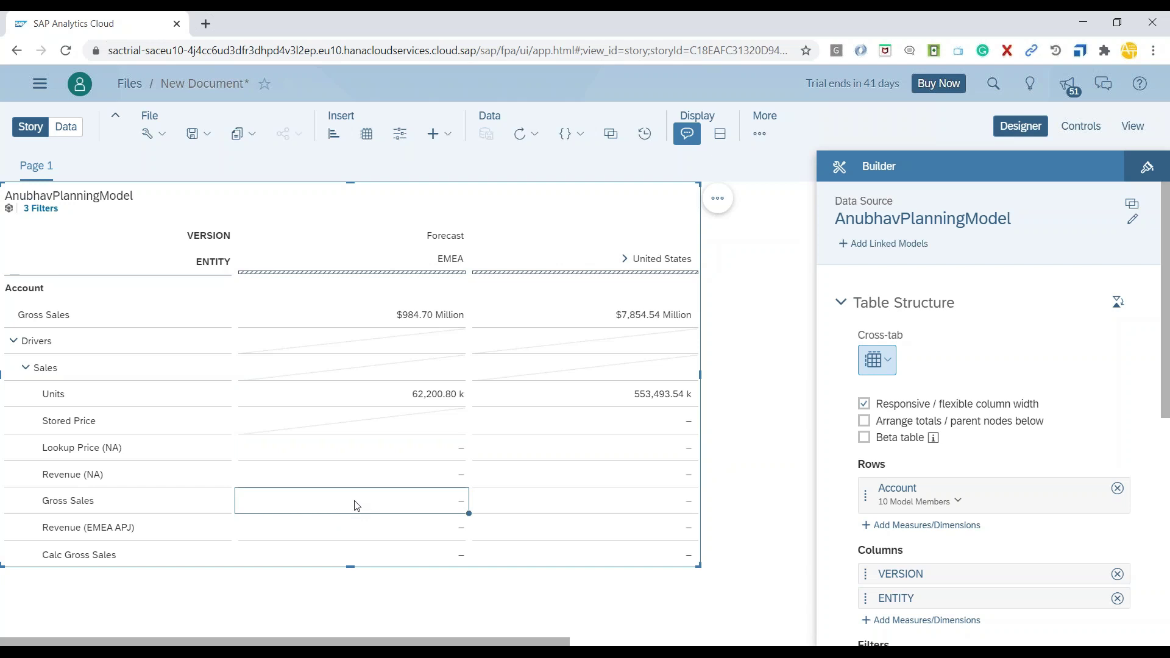
click(123, 529)
click(343, 530)
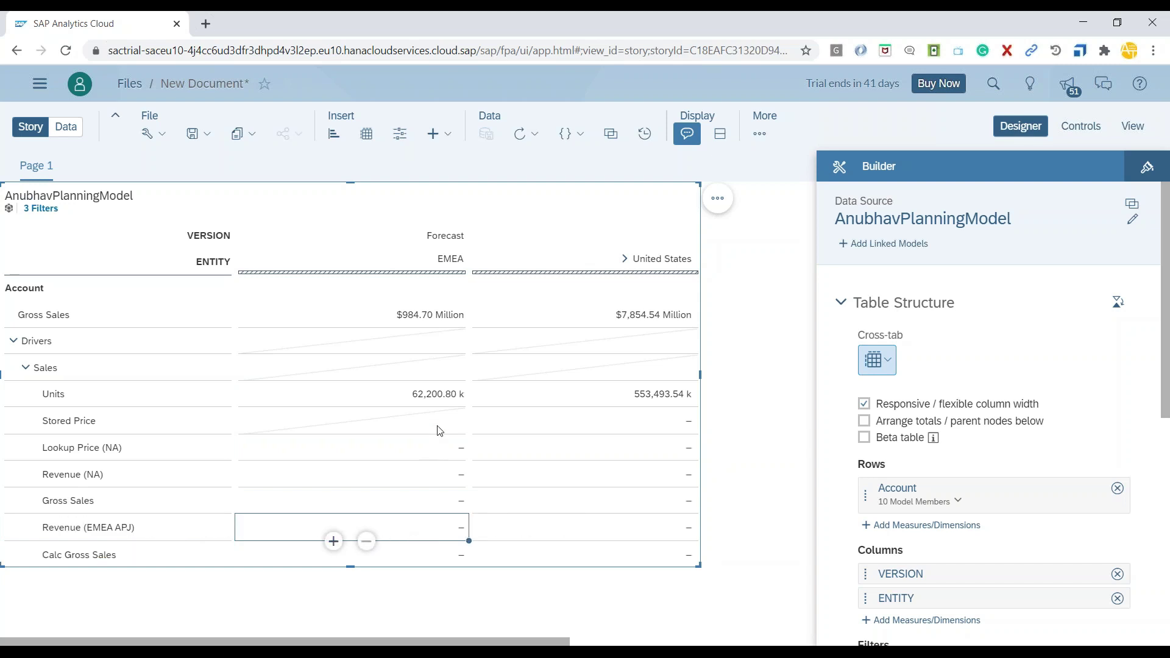
click(439, 396)
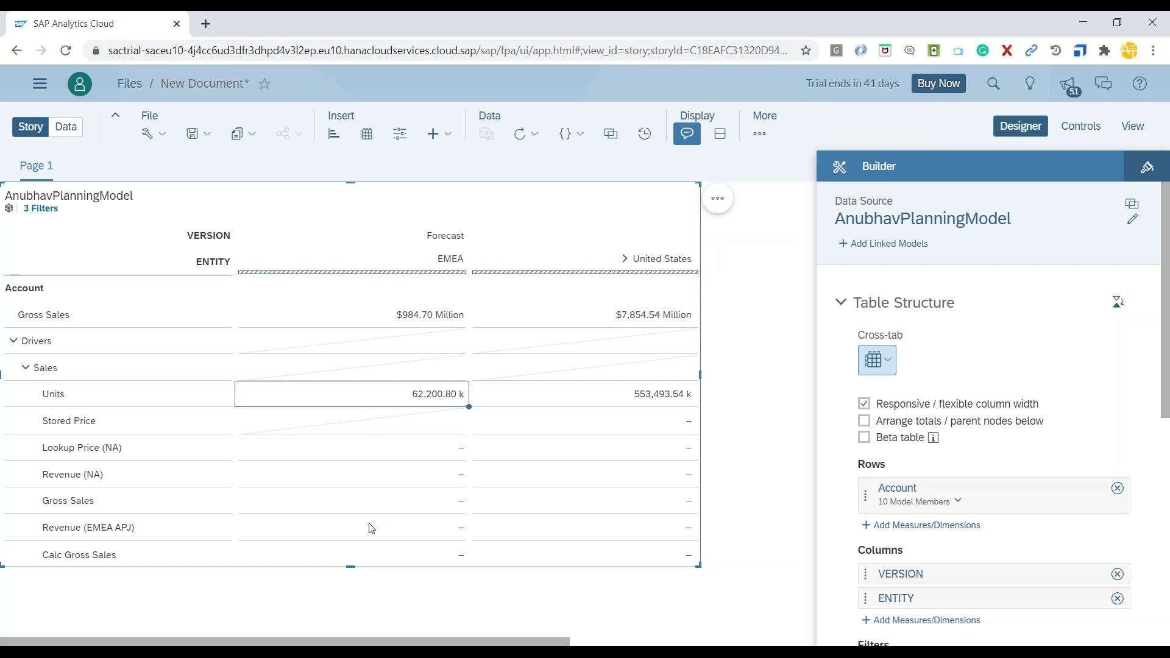
click(150, 530)
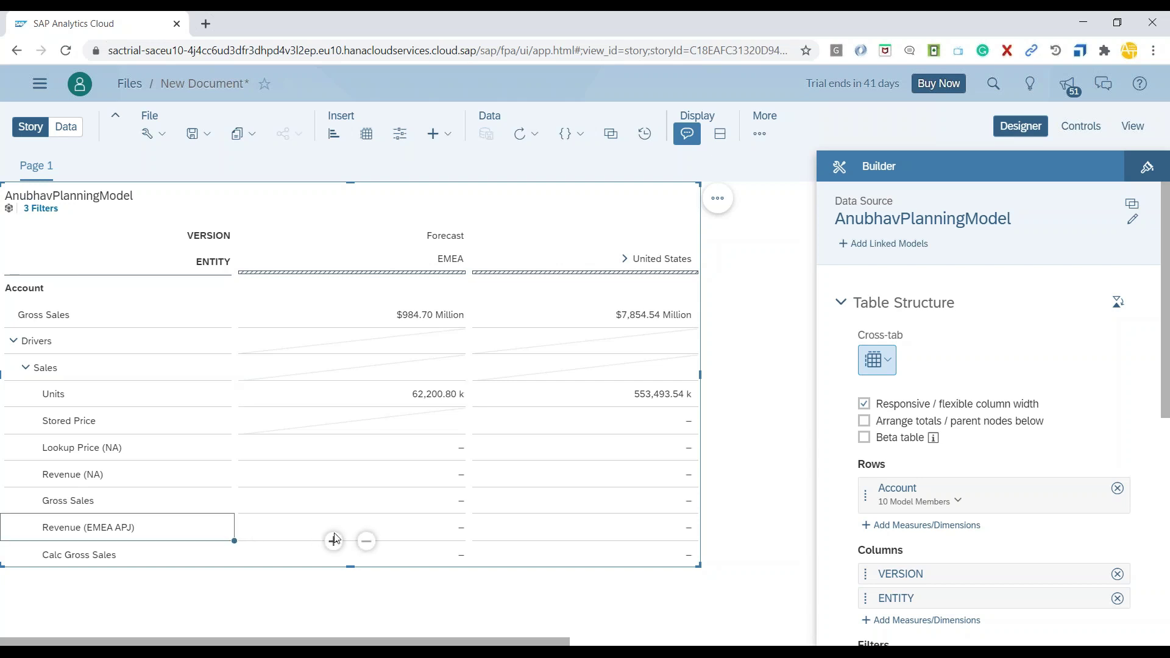
click(407, 529)
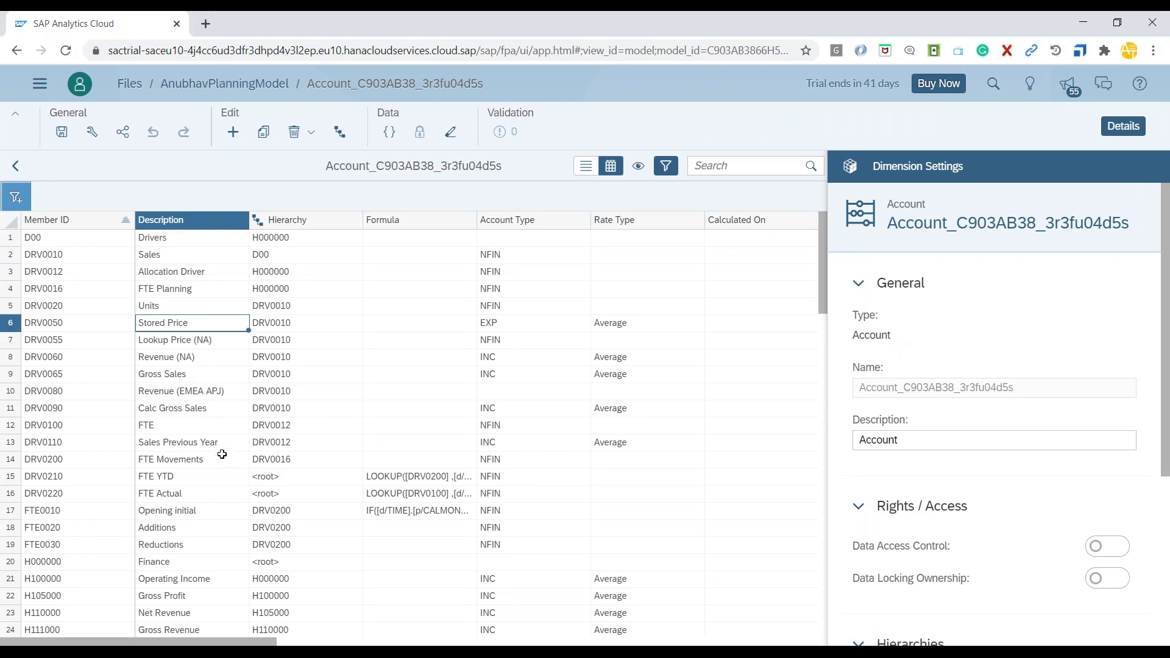
In the Account dimension, start a formula for Revenue (EMEA APJ) with the Units member [DRV0020]
click(209, 406)
click(210, 390)
click(379, 389)
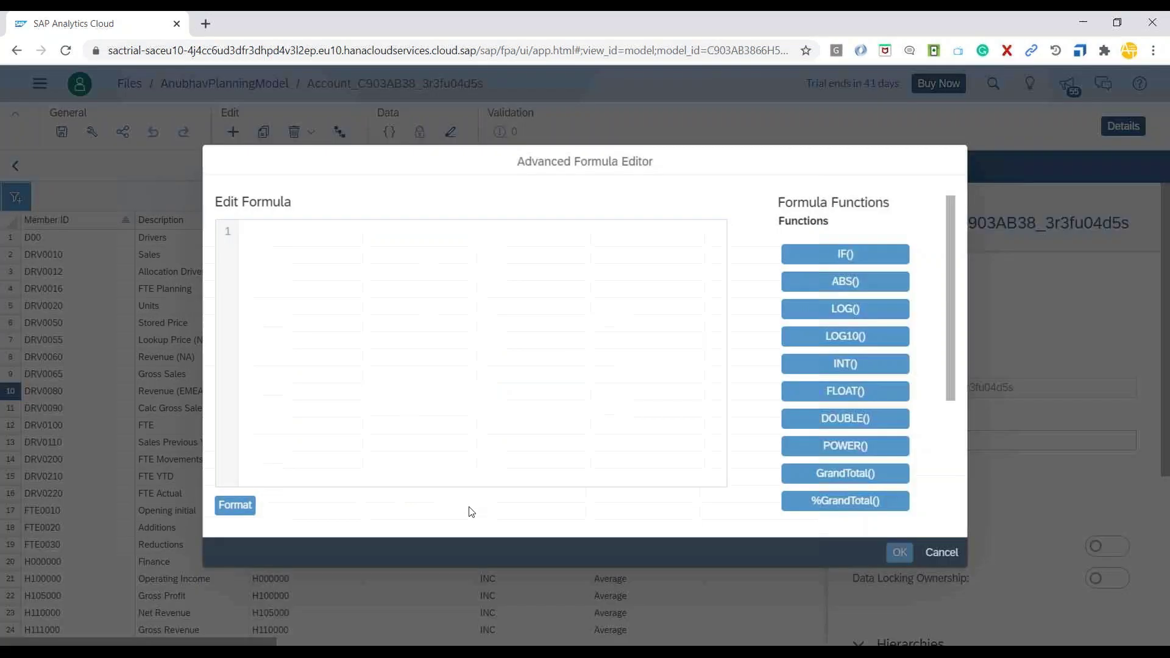
click(488, 392)
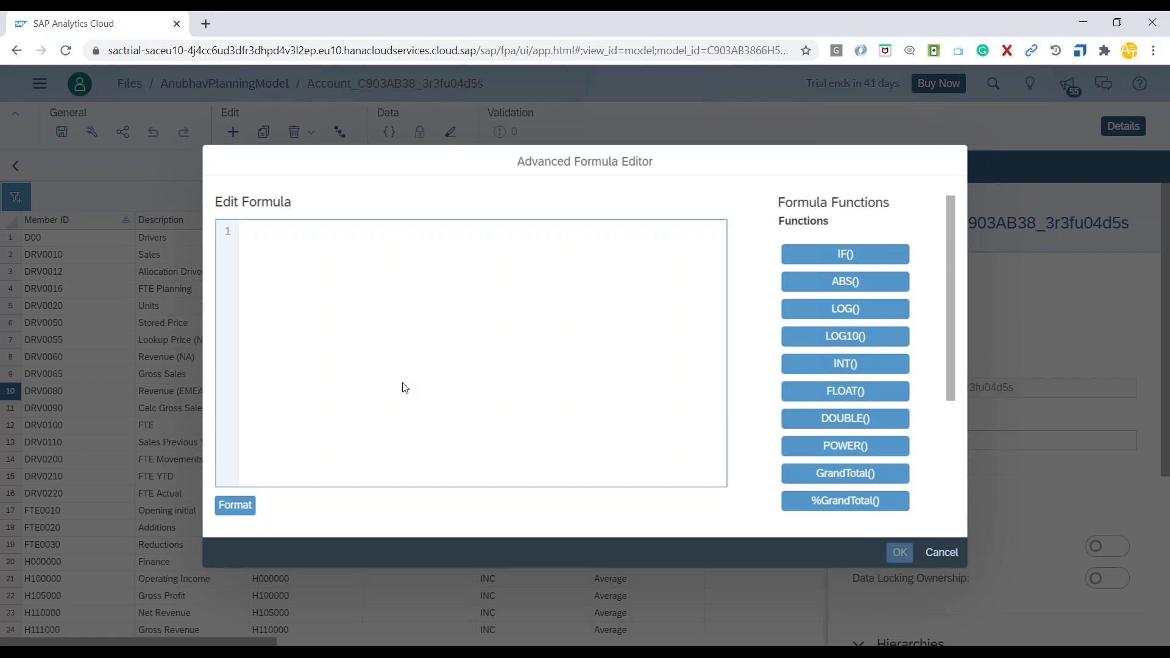
text(u)
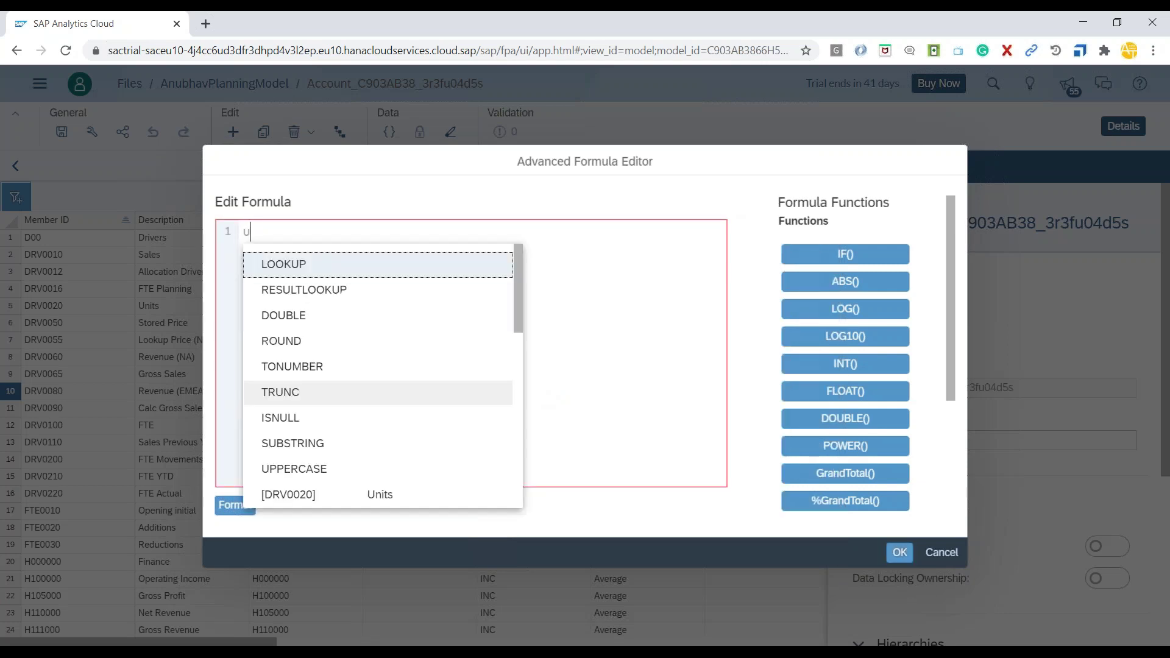
text(nit)
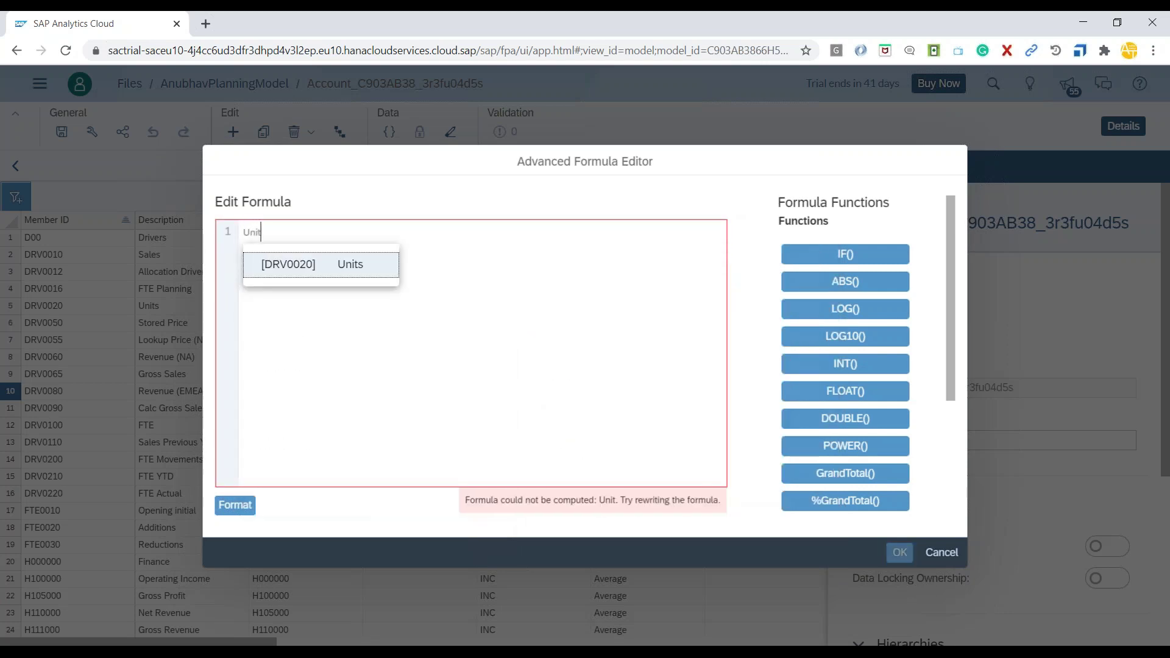
click(337, 270)
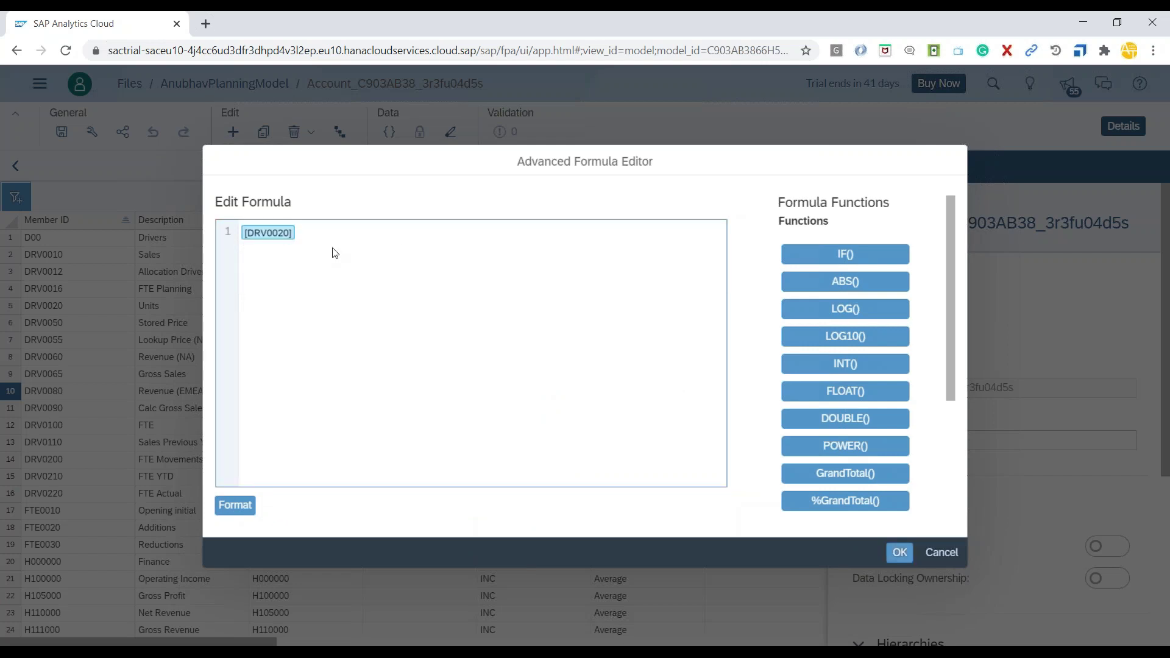
Multiply by the Stored Price member to complete the formula [DRV0020]*[DRV0050], accept it and save the model
text(*)
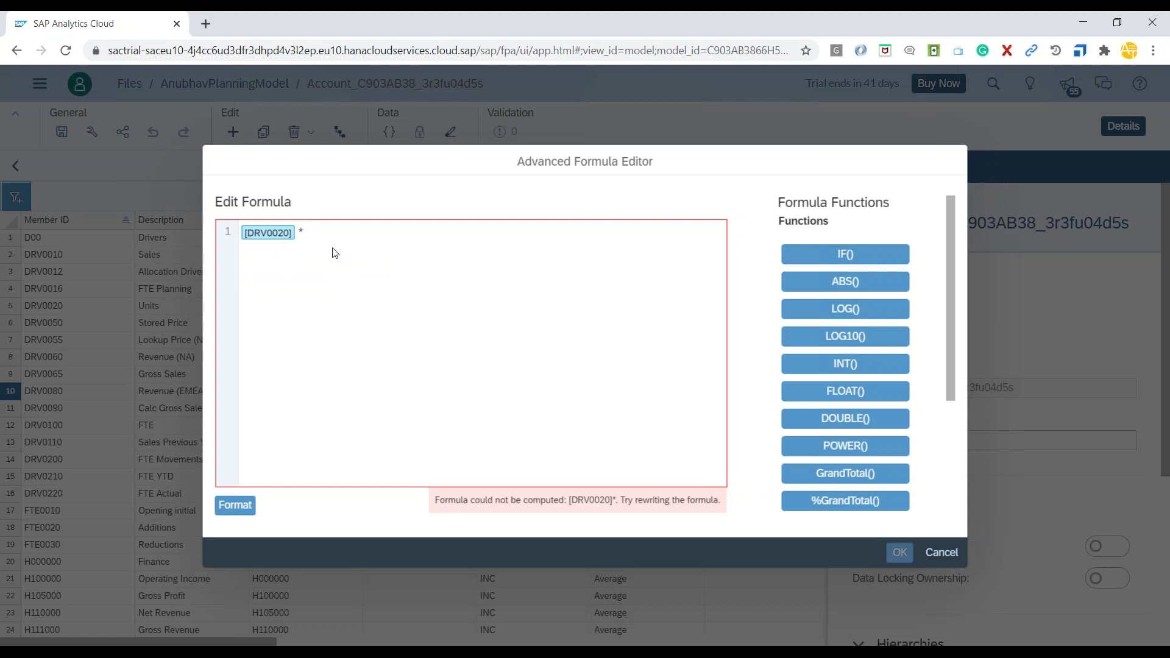
text( Sto)
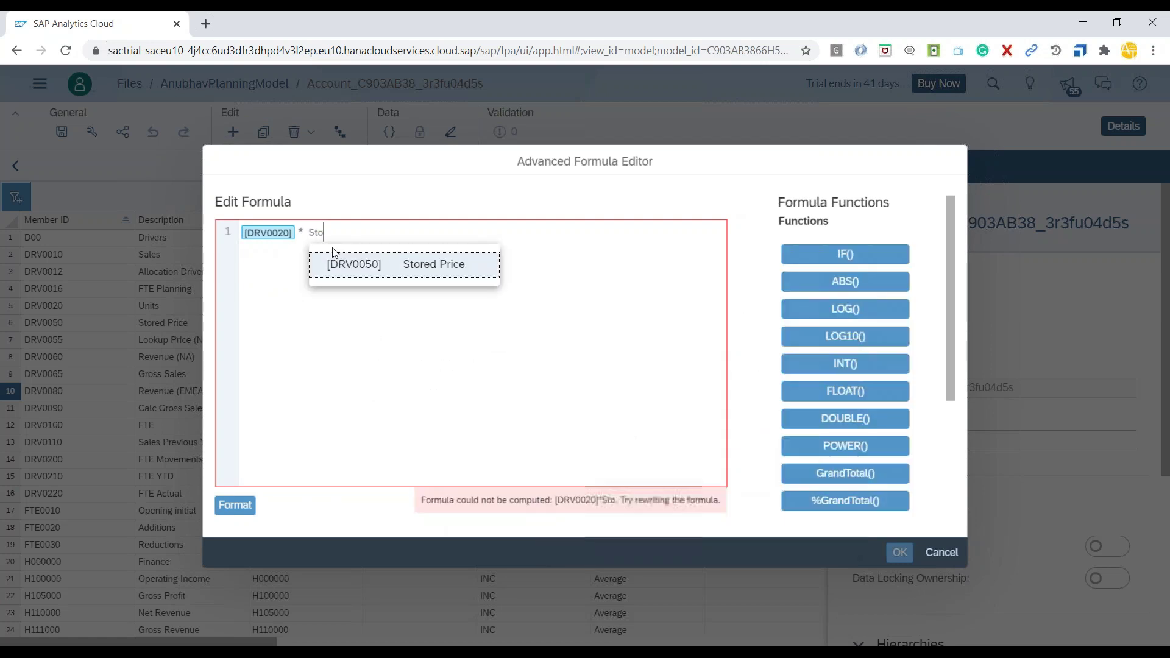
key(Return)
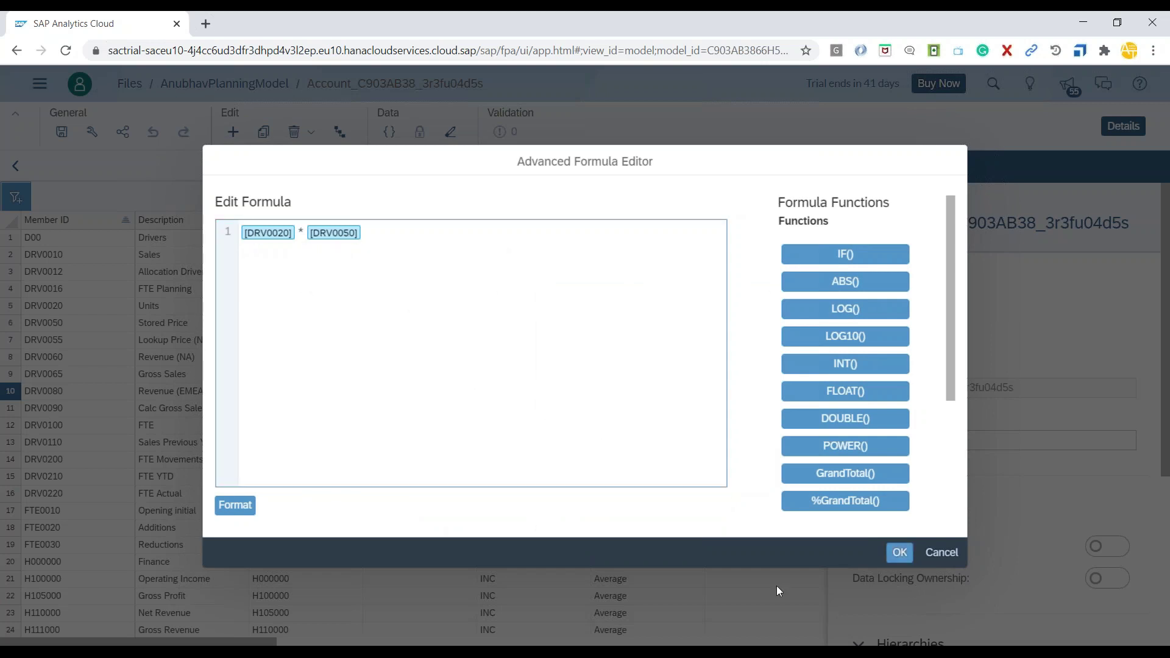
key(Tab)
key(Return)
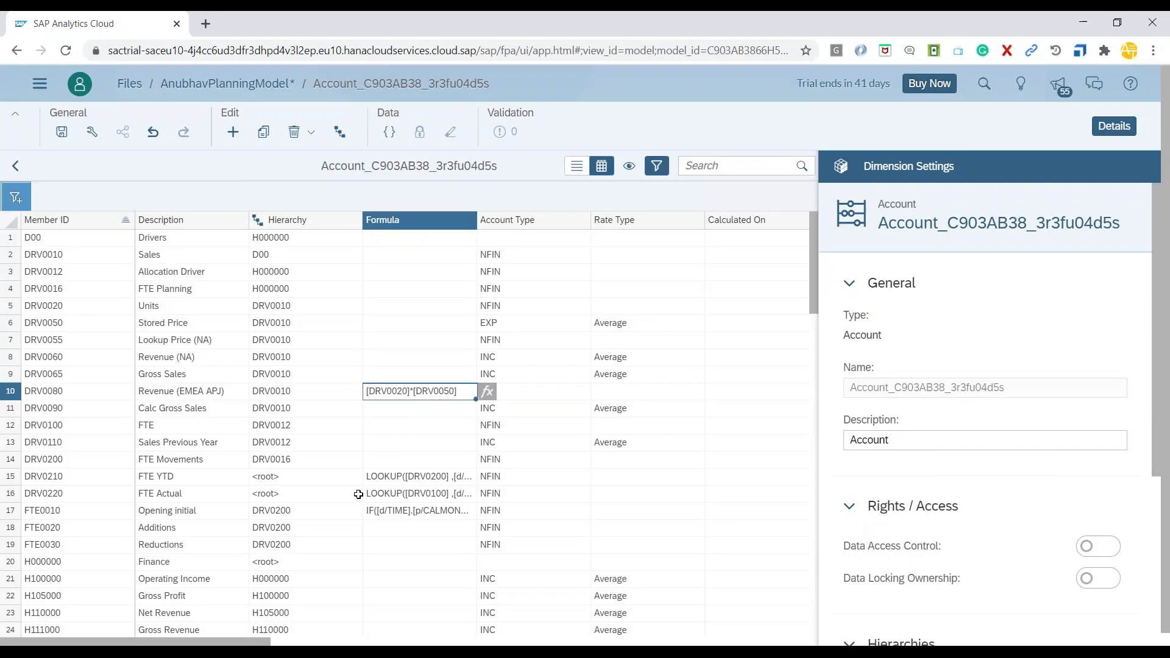
click(62, 132)
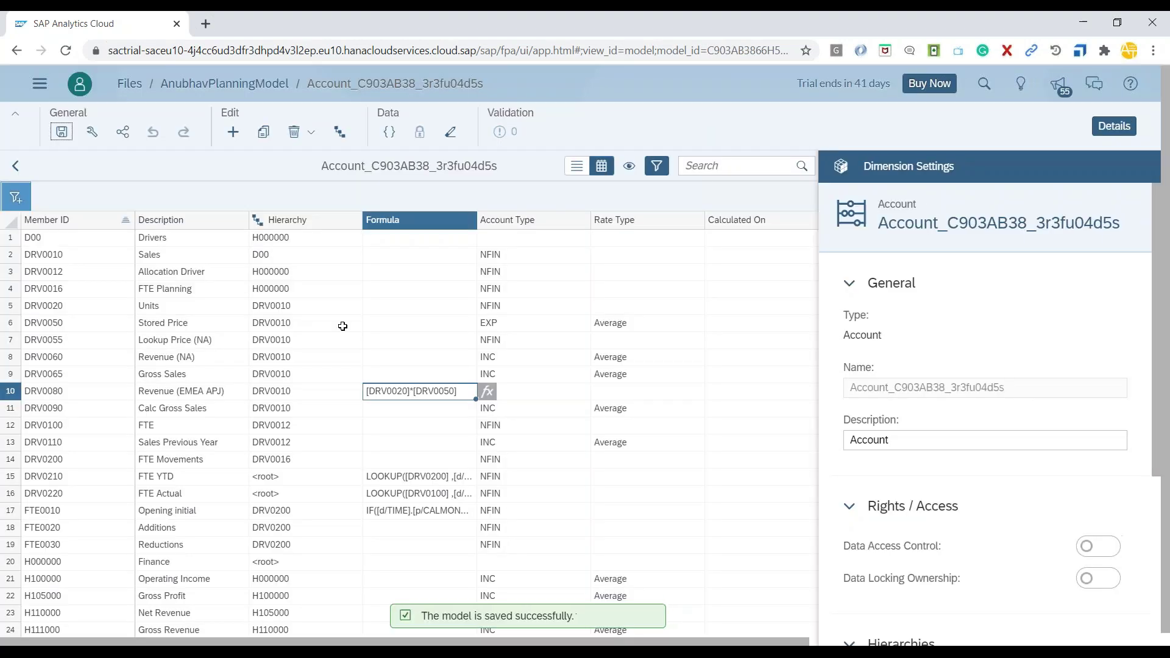
Try starting a formula for the Revenue (NA) member with the IF function
click(423, 360)
click(487, 358)
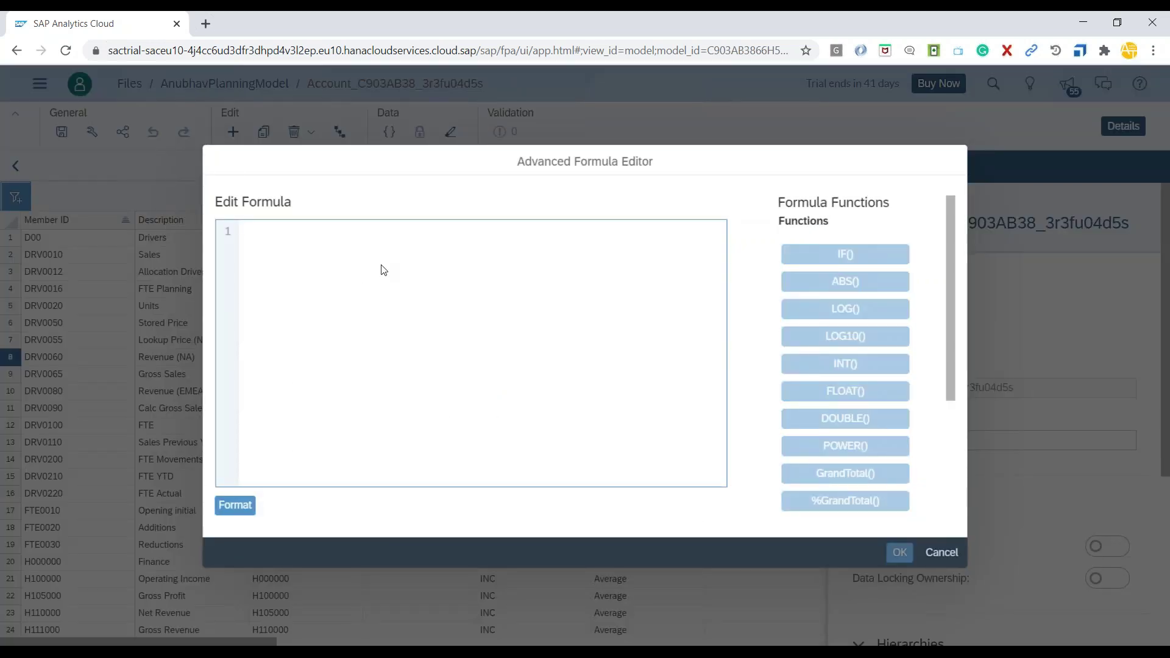
click(382, 277)
key(ctrl+space)
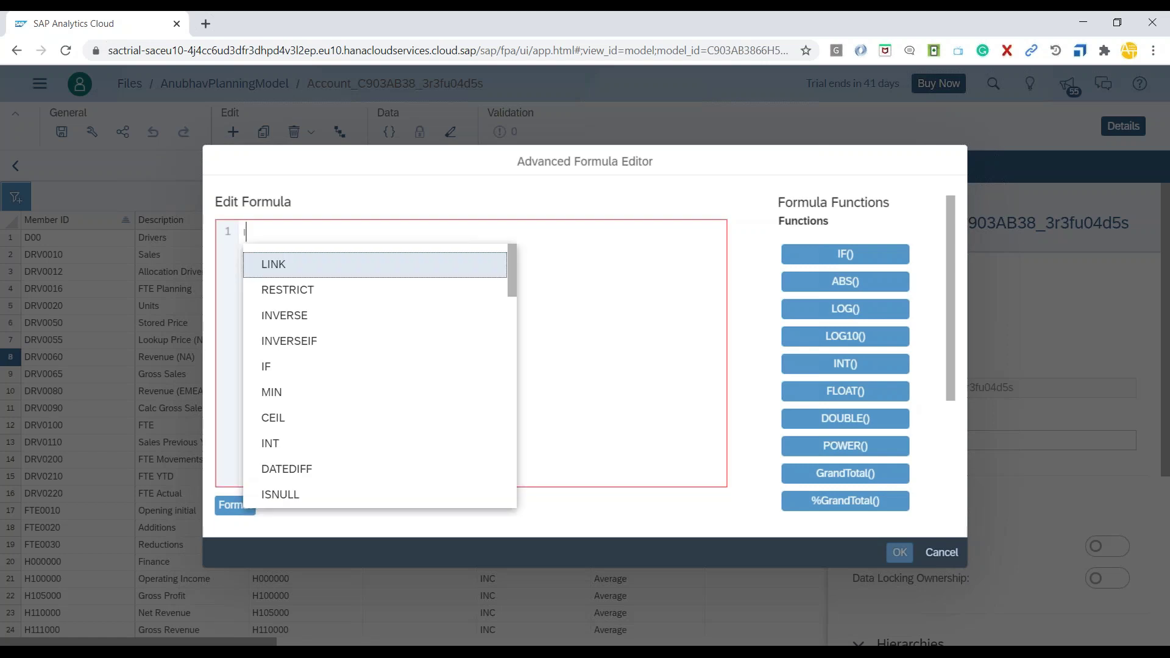
key(Down)
key(Down)
key(Down)
key(Down)
key(Return)
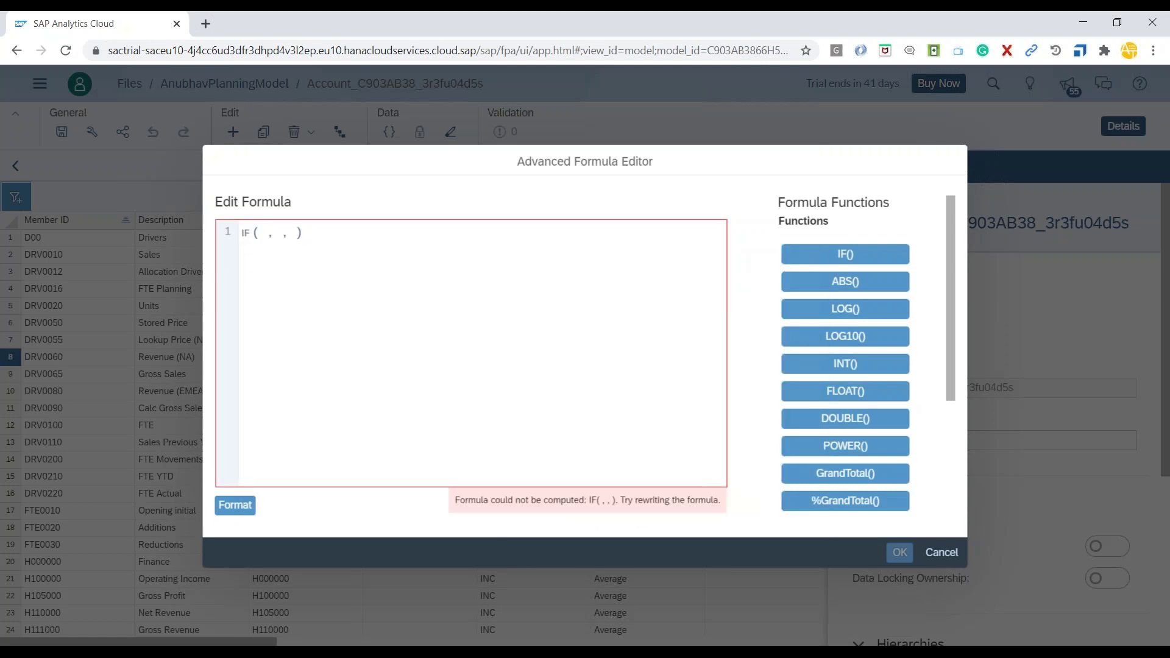
Set the IF condition to the VERSION dimension's Category property equal to "Actuals"
text(Ver)
key(Down)
key(Down)
key(Down)
key(Return)
text(.)
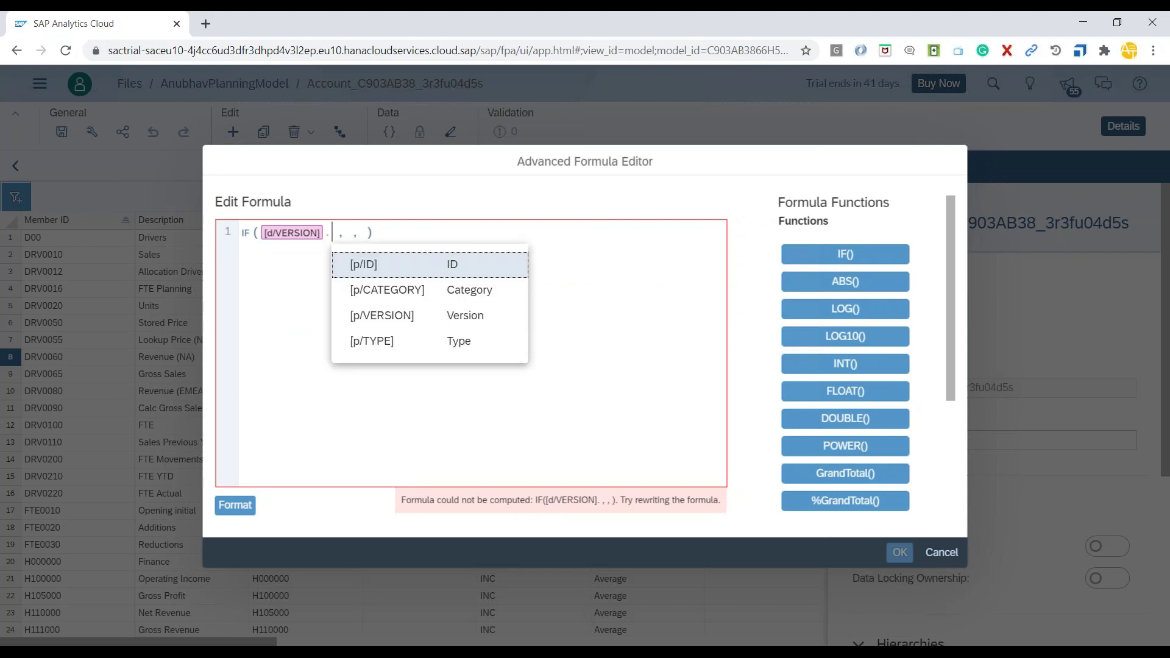
key(Down)
key(Return)
text(=)
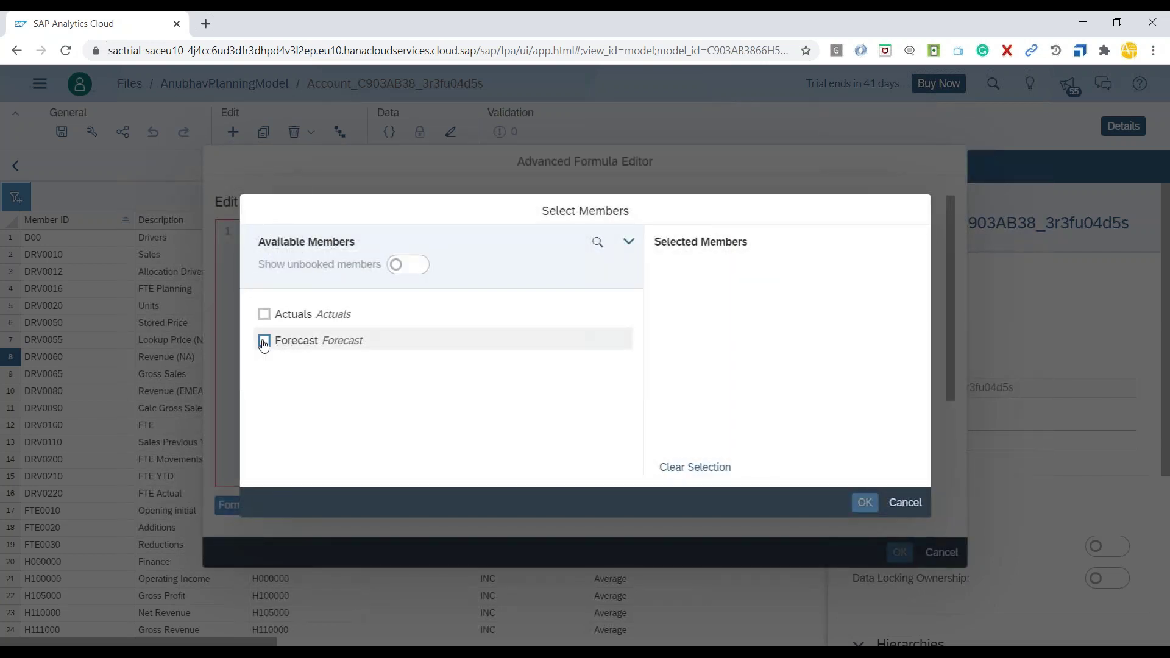
click(264, 314)
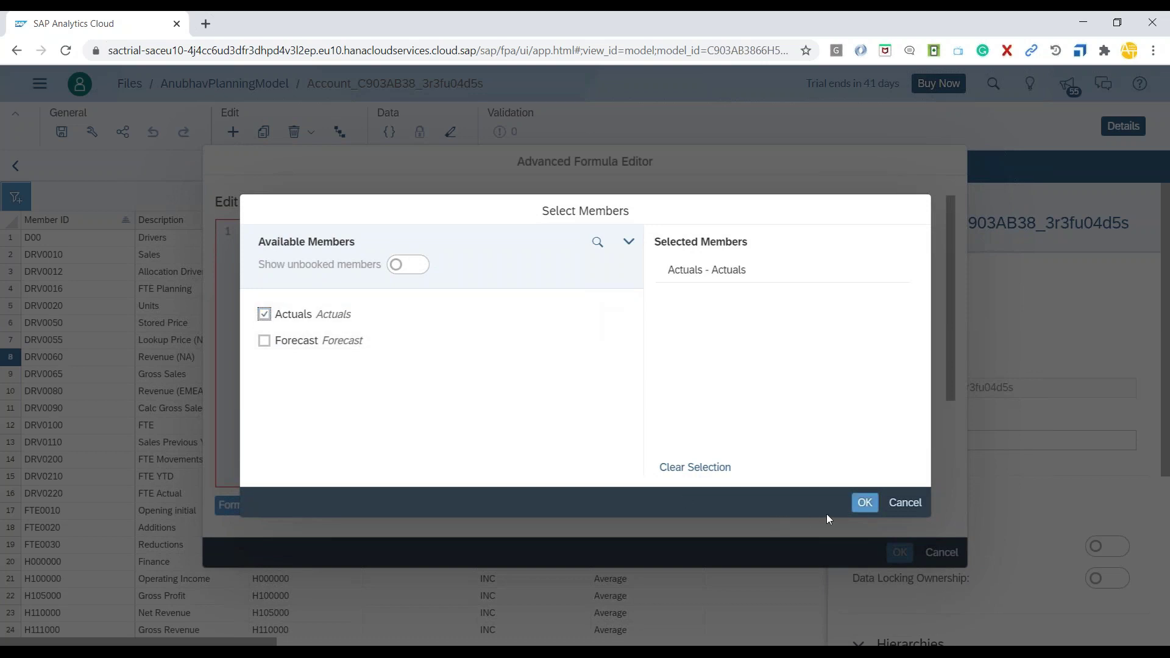
click(866, 503)
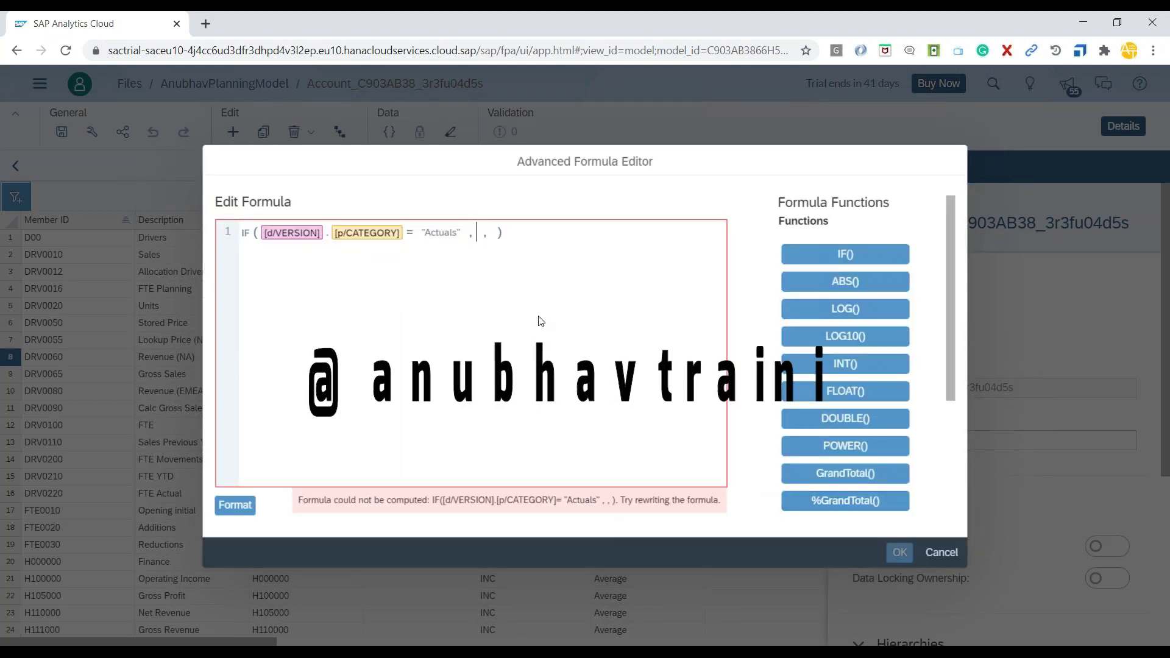
Use Gross Revenue [H111000] as the IF function's result and remove the comma for the third argument
text(Gr )
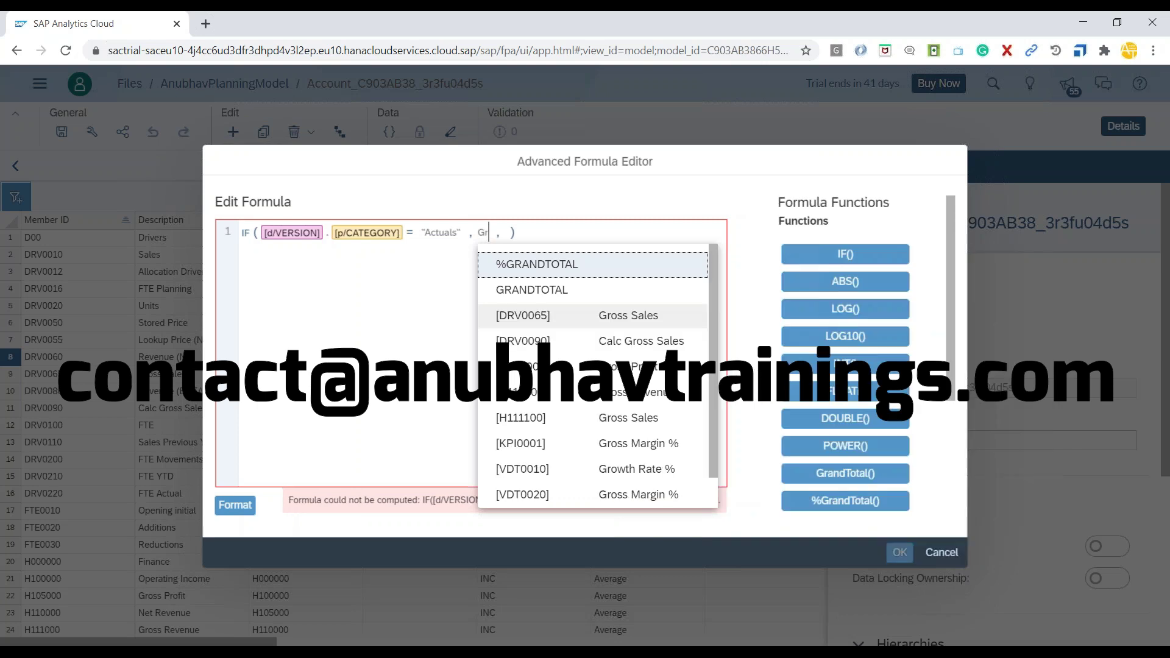
text(oss)
key(Down)
key(Down)
key(Down)
key(Down)
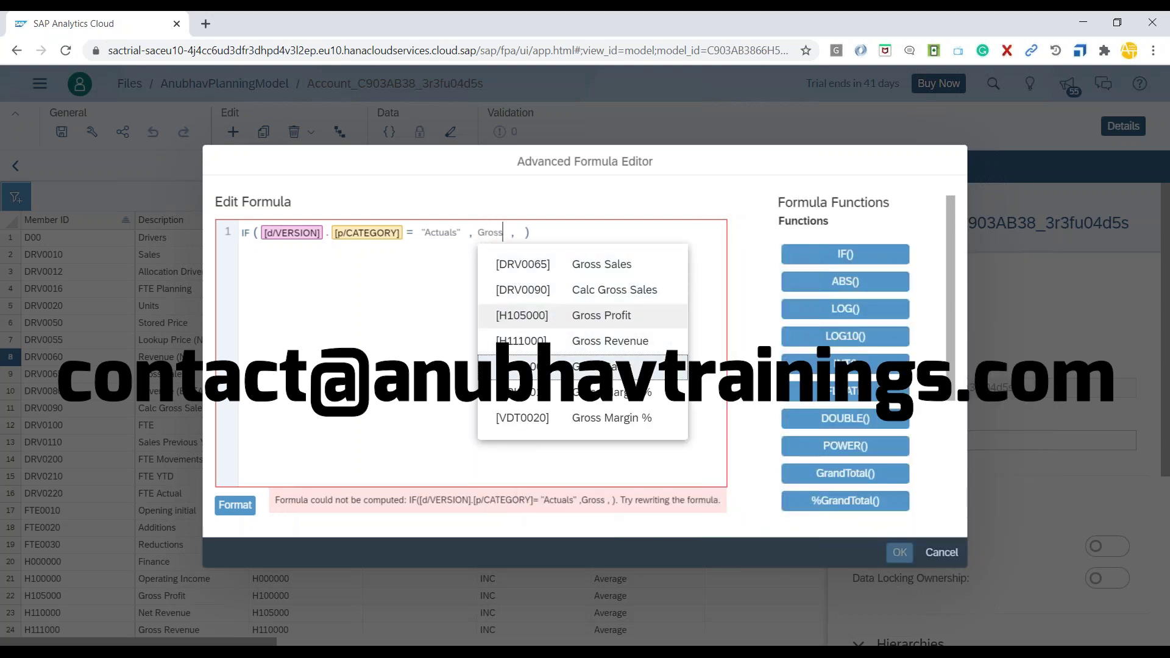
click(603, 341)
click(541, 227)
key(BackSpace)
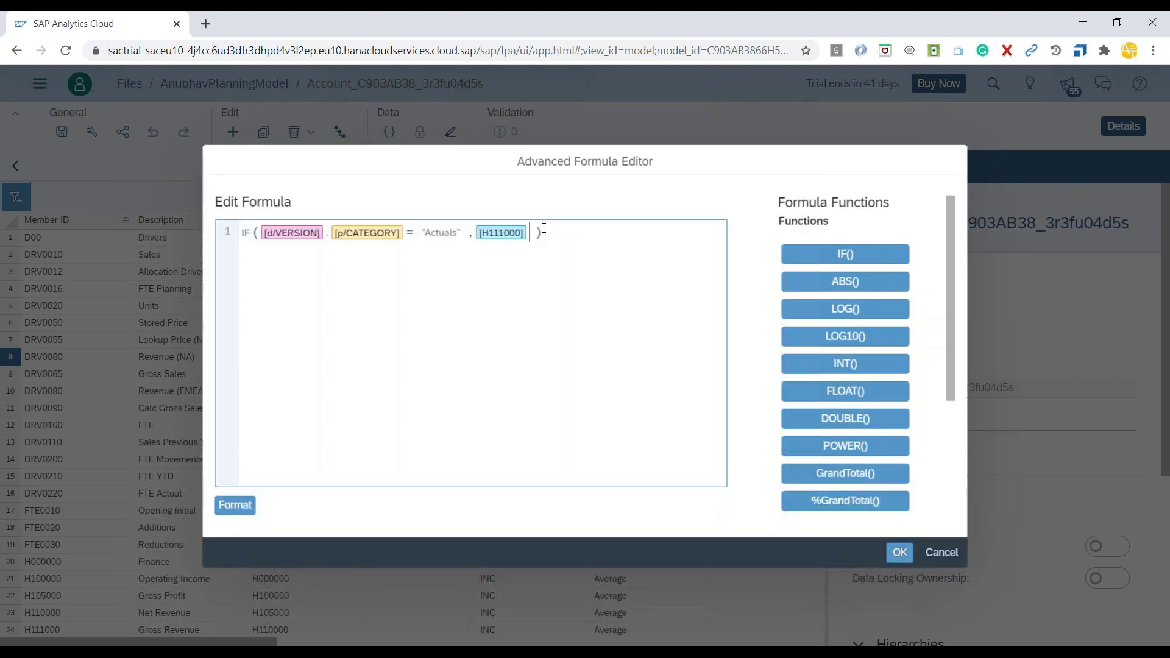
Clear the whole Revenue (NA) formula and cancel the formula editor
click(543, 228)
key(ctrl+a)
key(BackSpace)
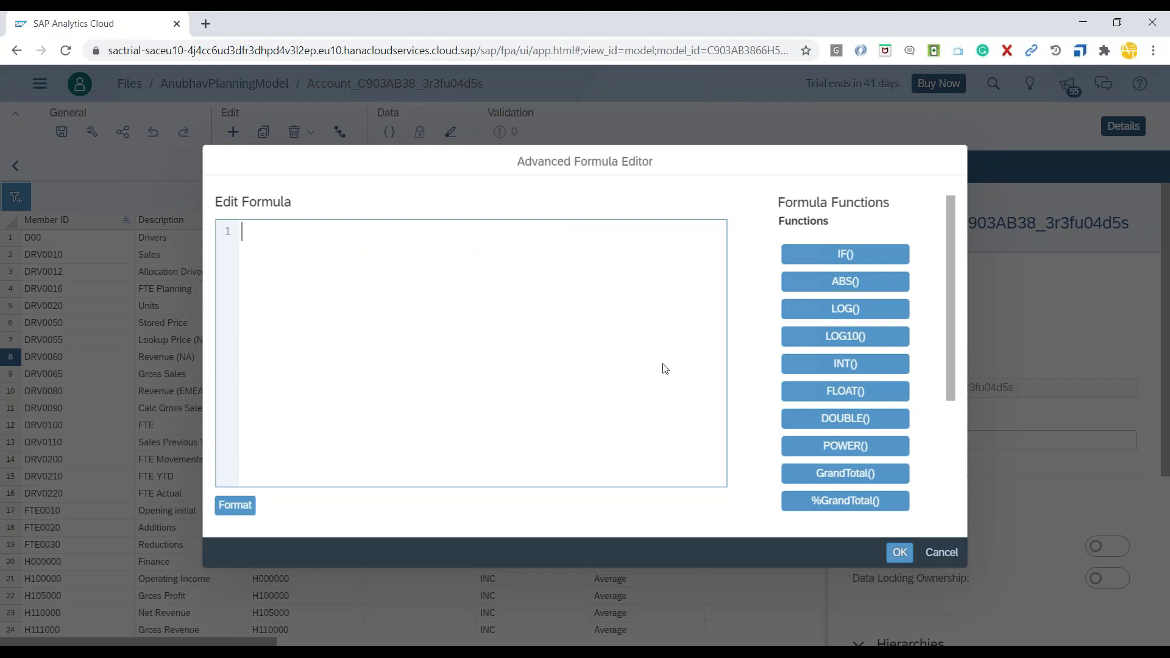
click(941, 553)
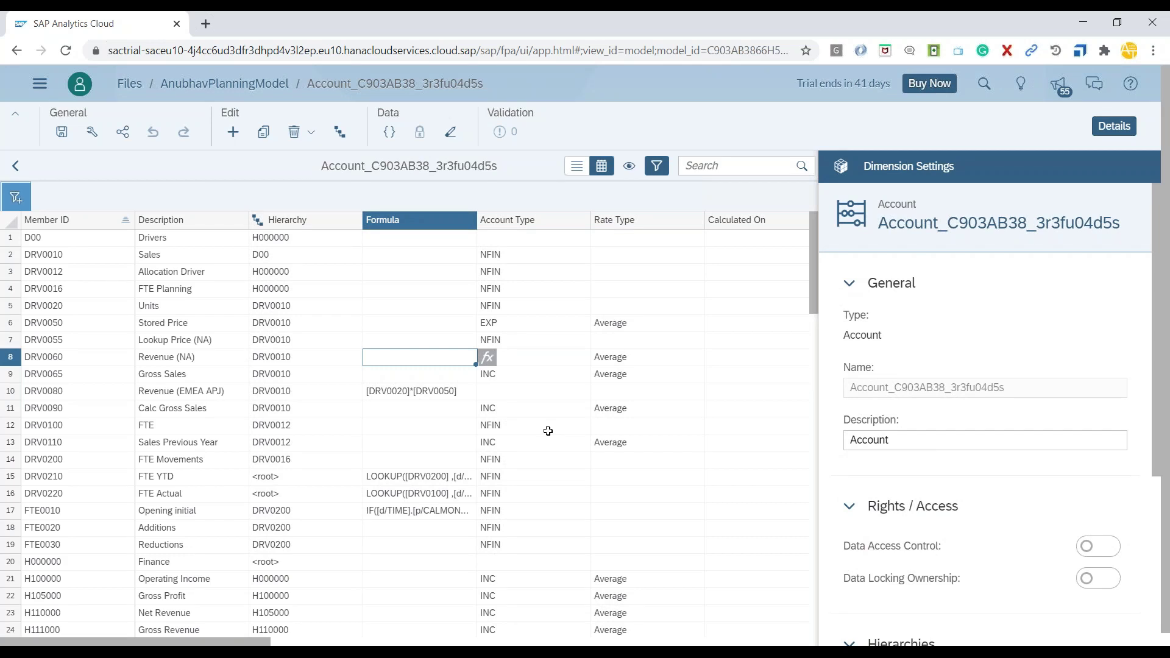
Save the model, then switch to the story and refresh its data
click(60, 131)
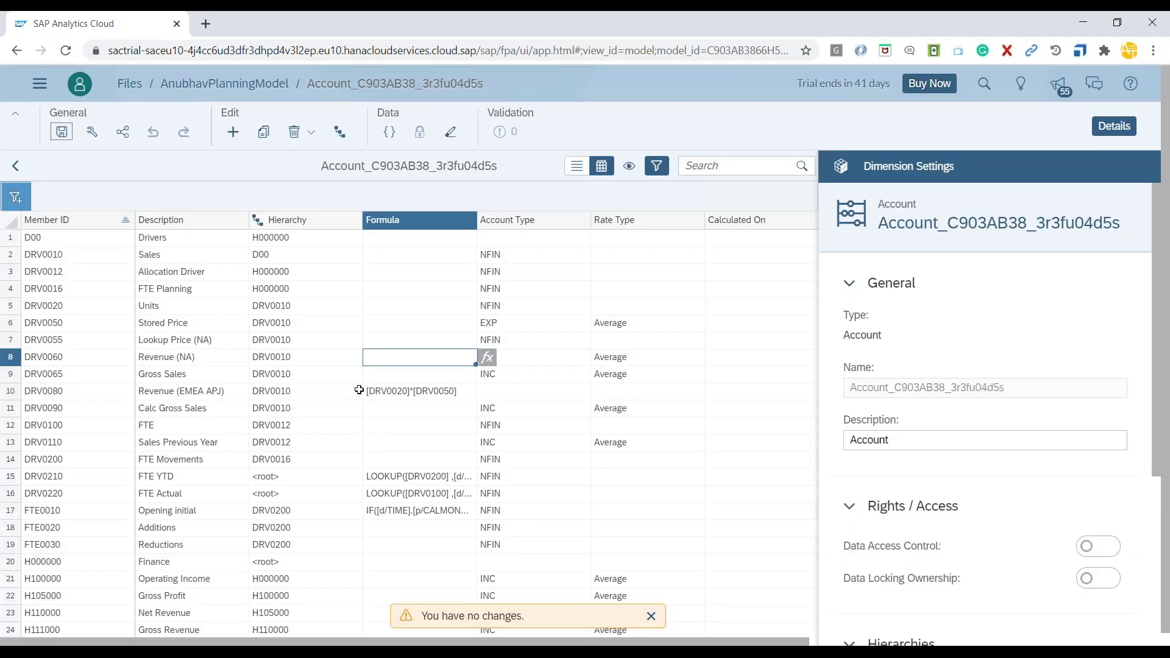
click(393, 391)
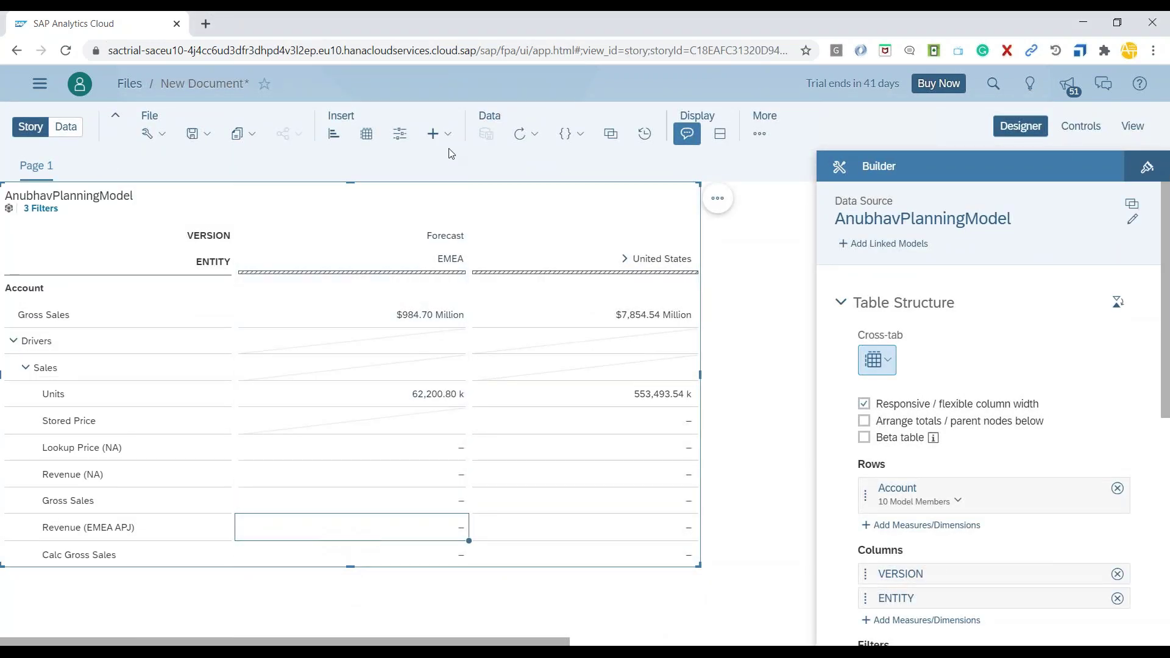
click(536, 137)
click(531, 154)
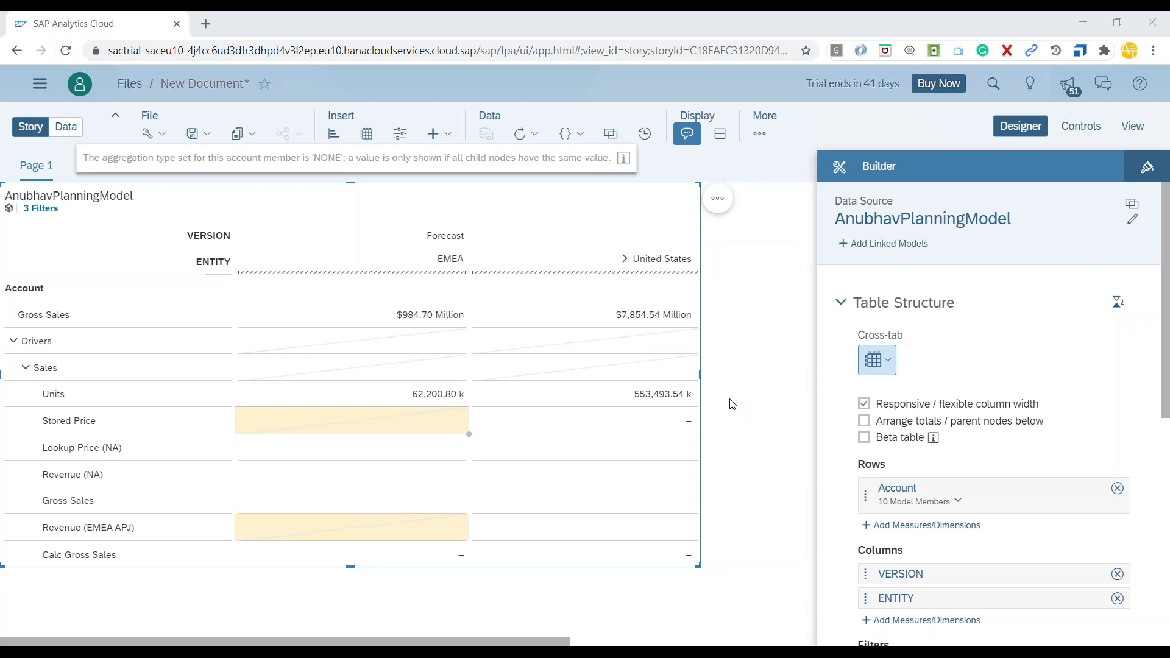
Examine the Stored Price row for EMEA in the story table and the Stored Price member in the Account dimension
click(248, 419)
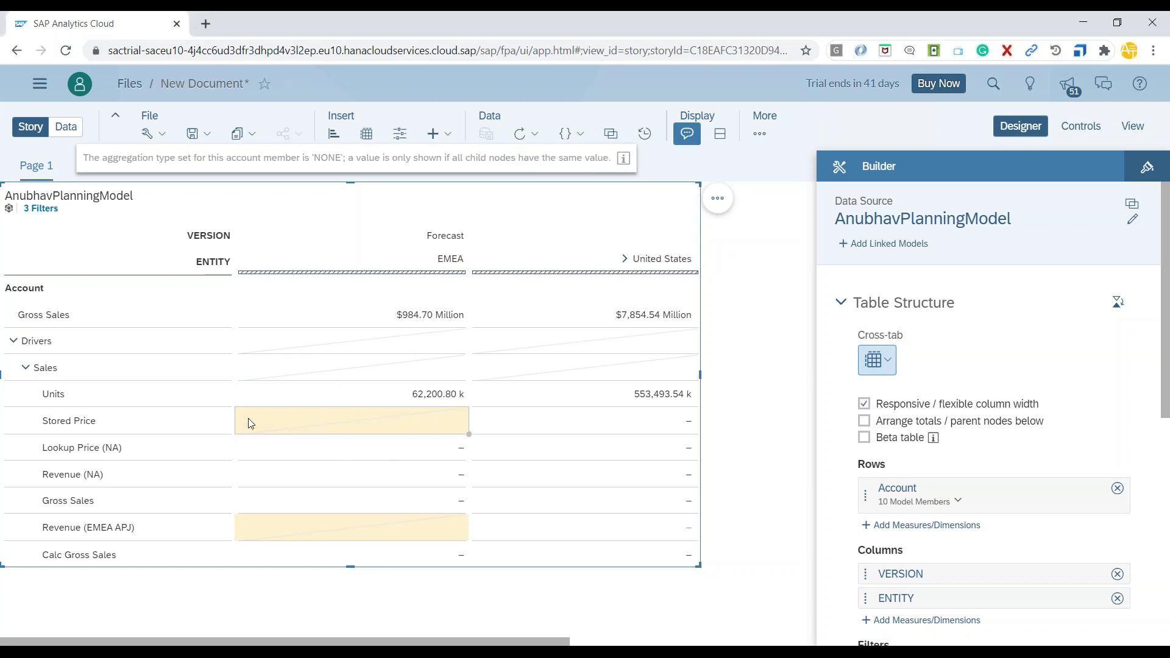
click(111, 427)
click(366, 423)
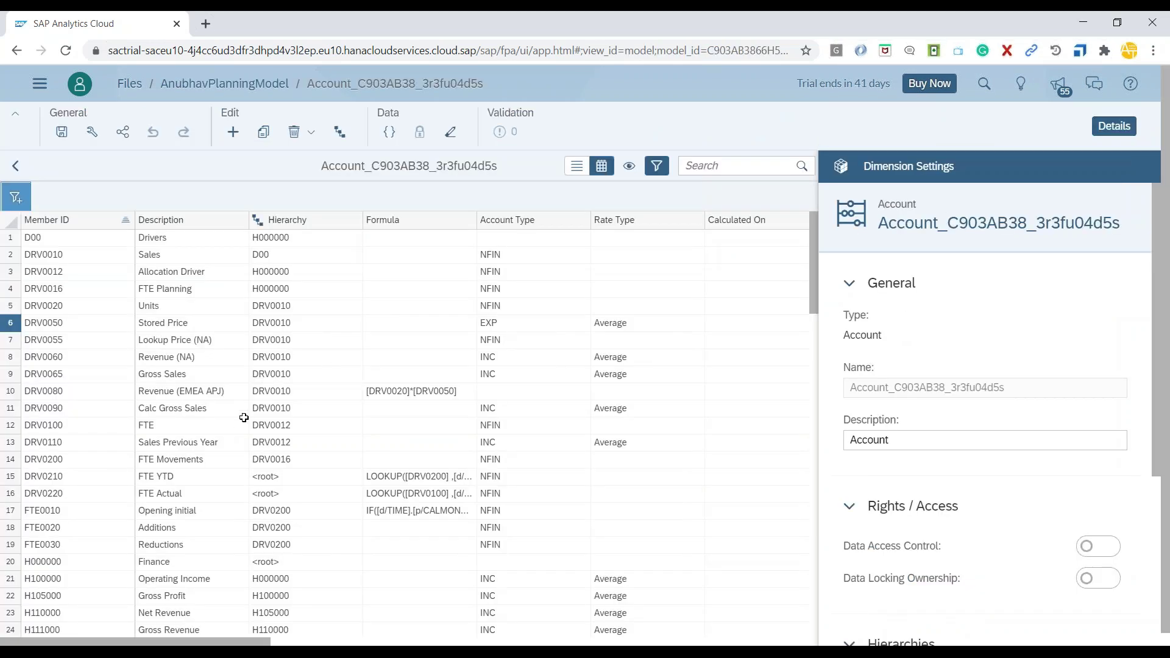
click(180, 324)
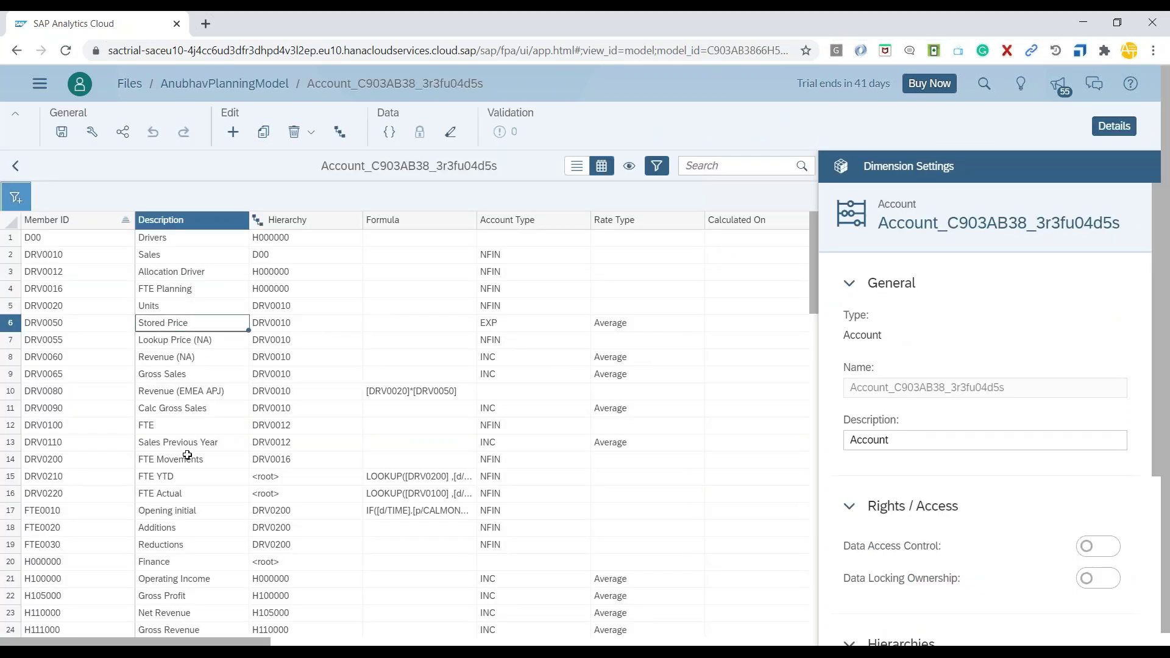
Set the Aggregation Type of the Stored Price member (DRV0050) to Sum and save the model
click(560, 323)
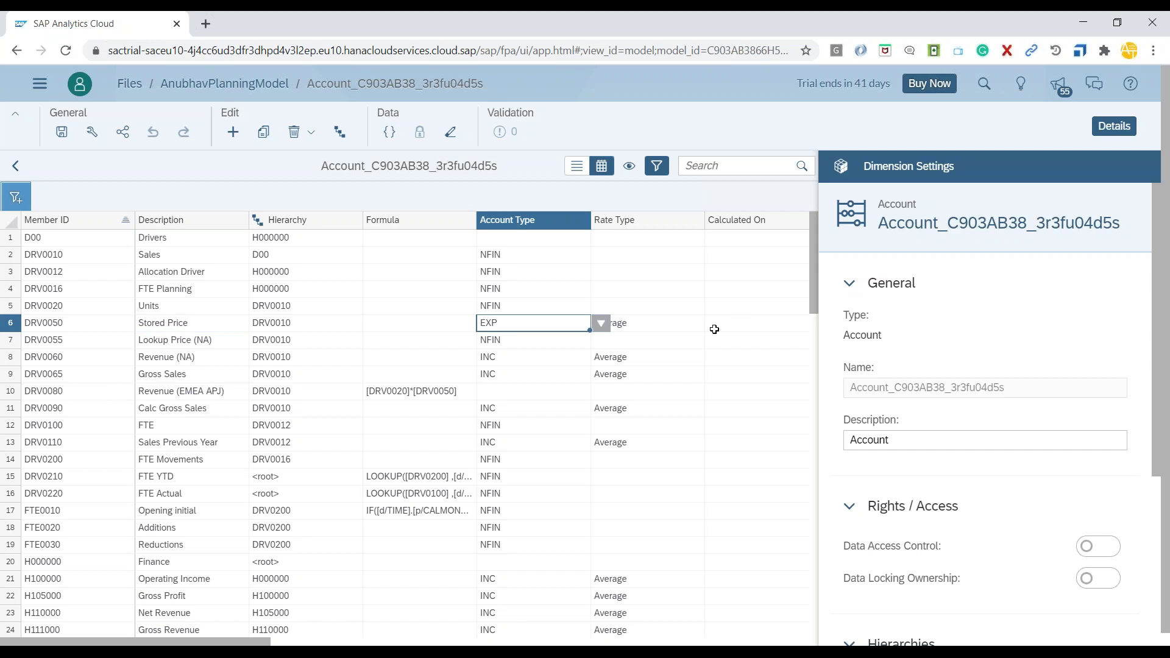
drag(240, 643, 297, 643)
click(669, 322)
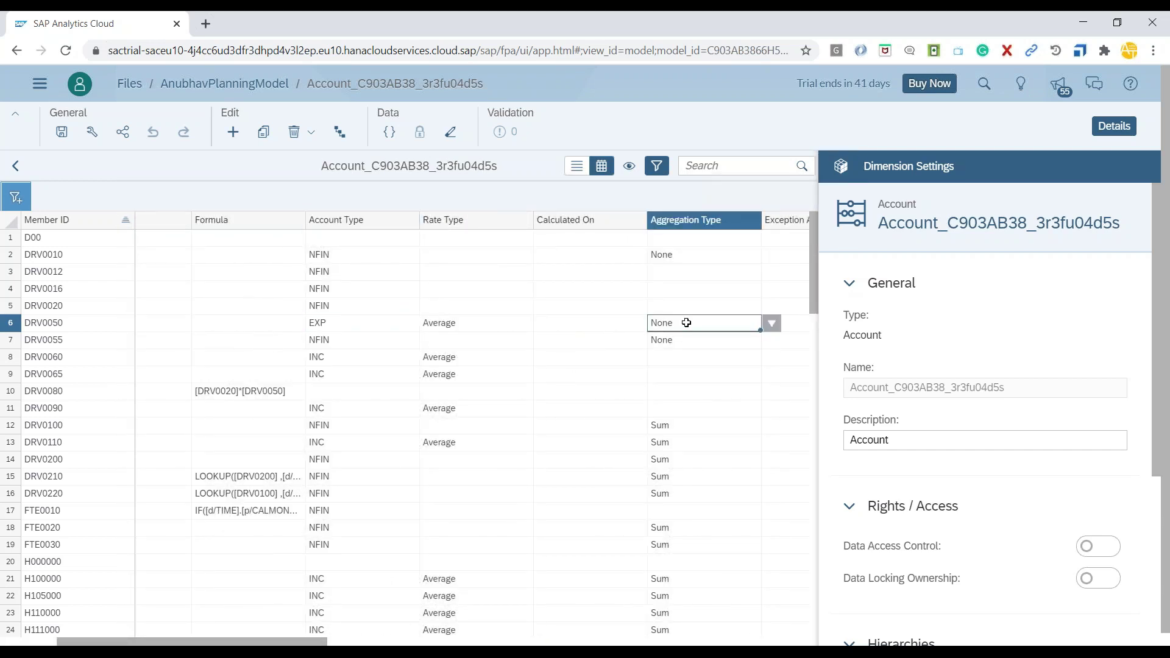
click(779, 327)
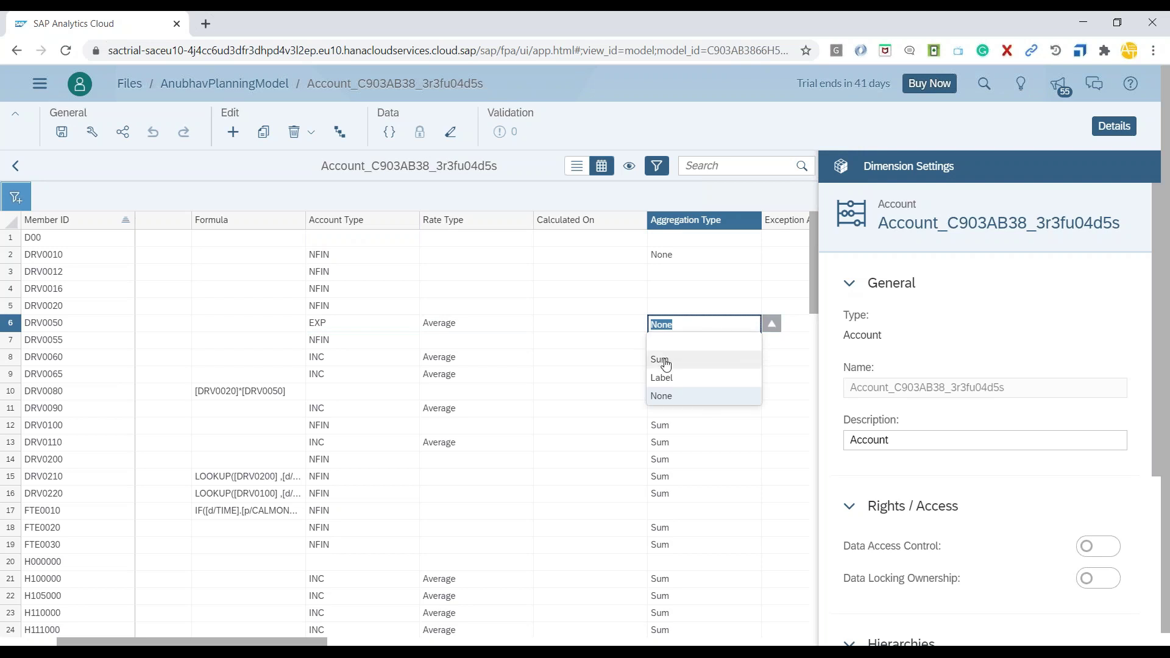
click(663, 360)
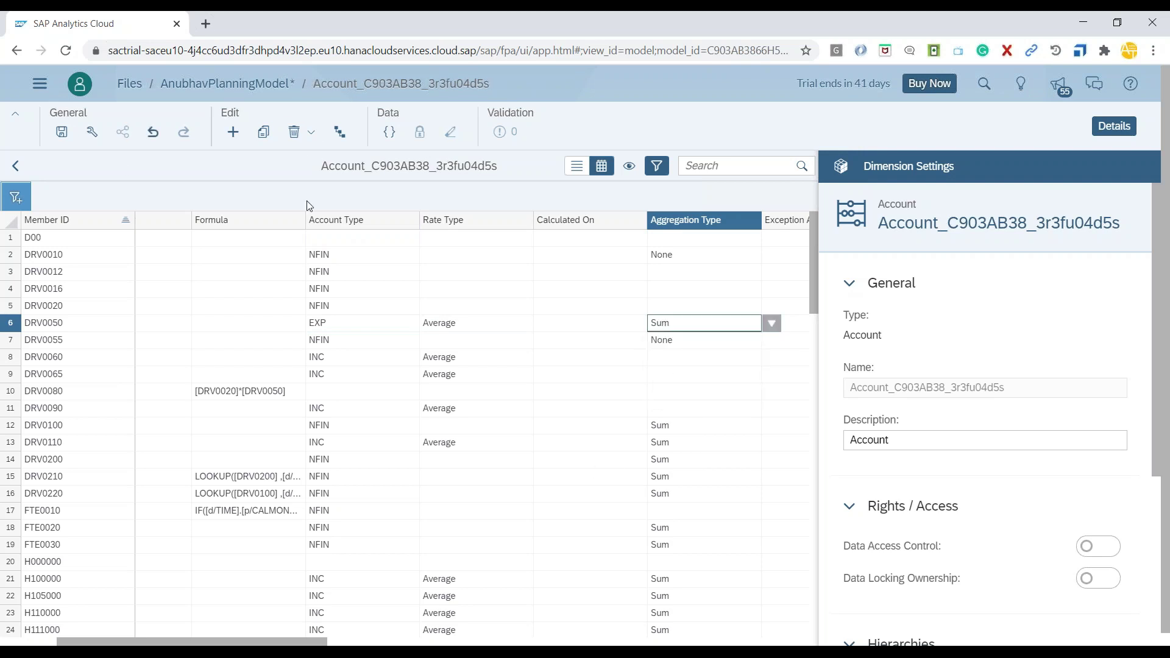
click(62, 132)
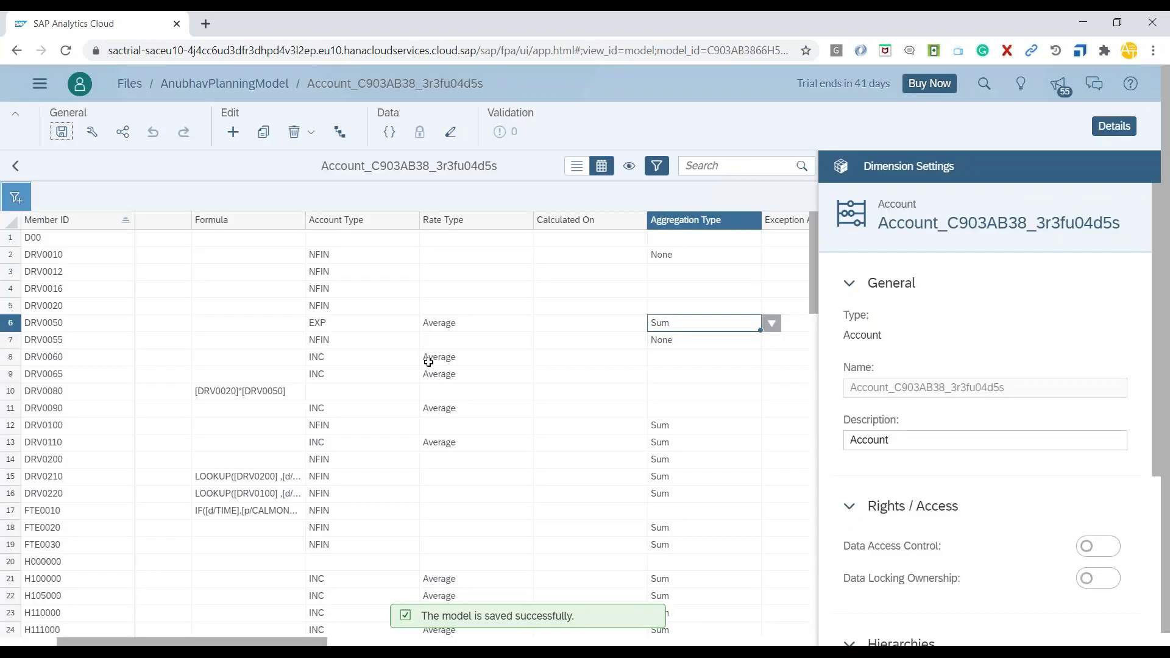
Return to the story, refresh its data and check the Revenue (EMEA APJ) result for EMEA in the table
scroll(300, 645, left, 5)
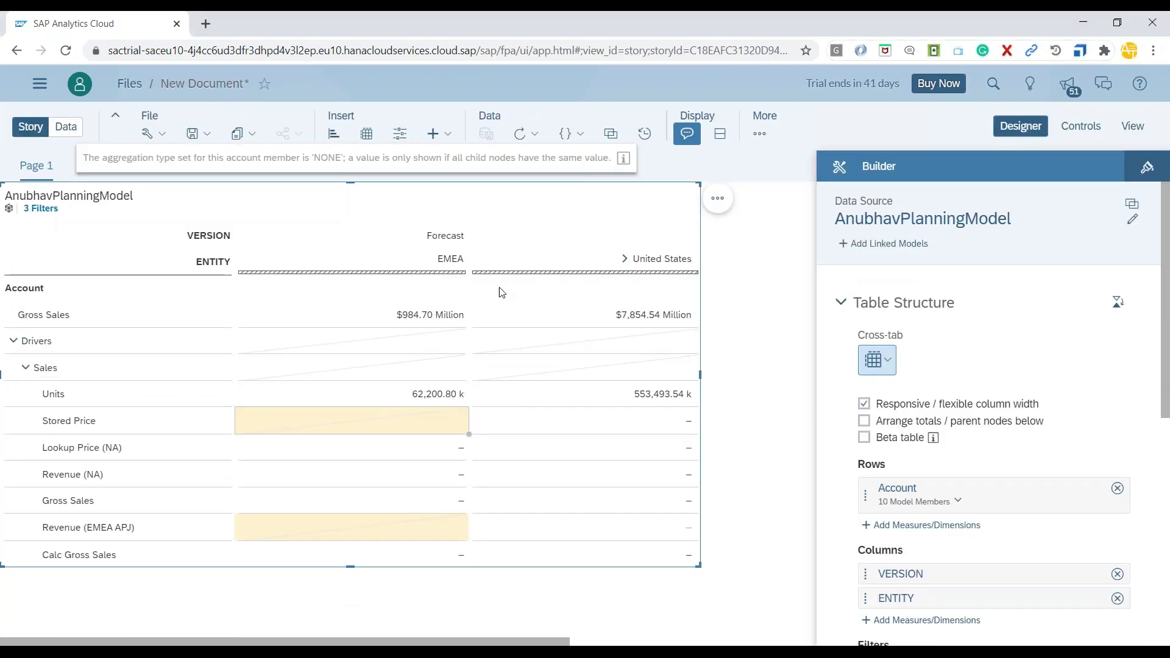
click(534, 134)
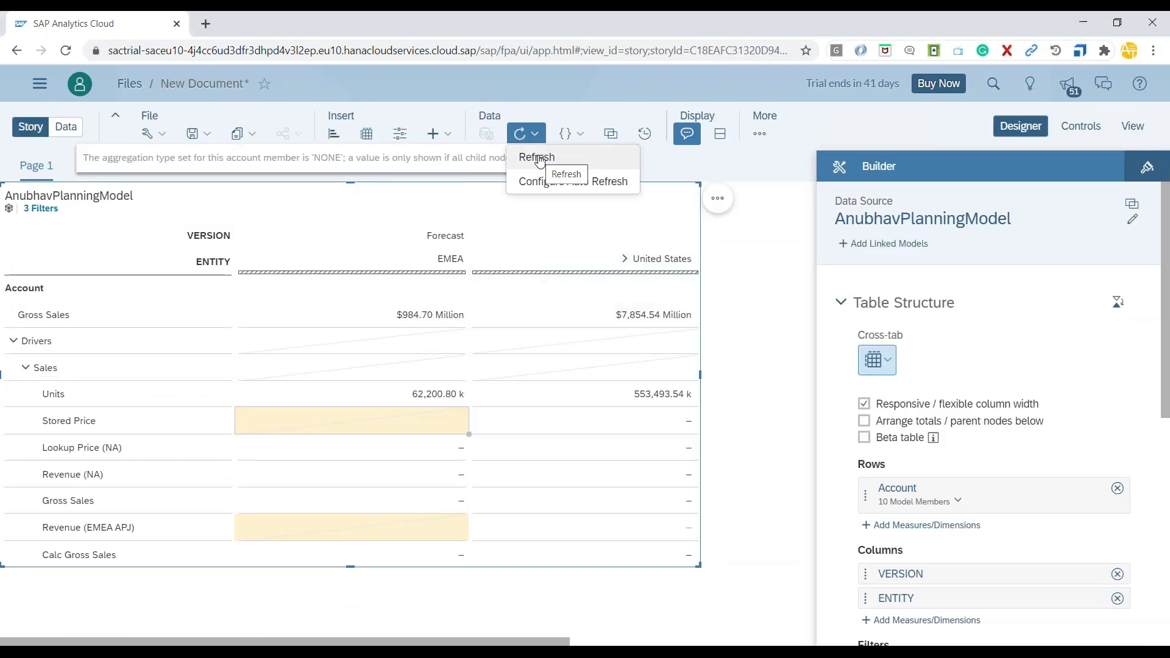
click(538, 159)
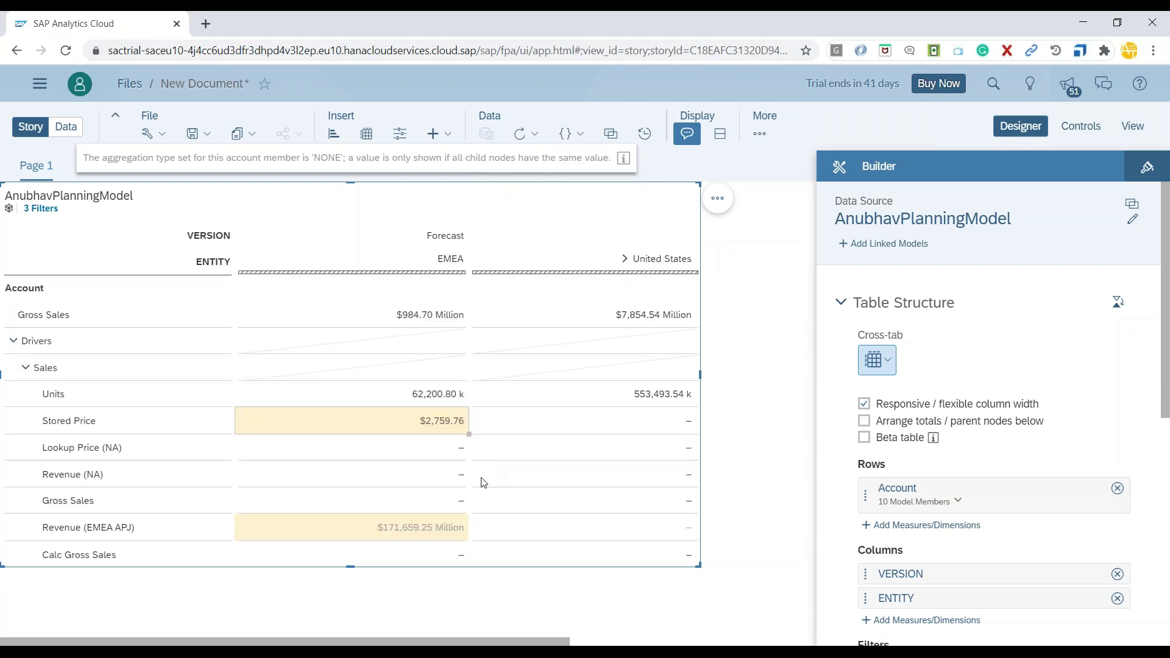
click(422, 534)
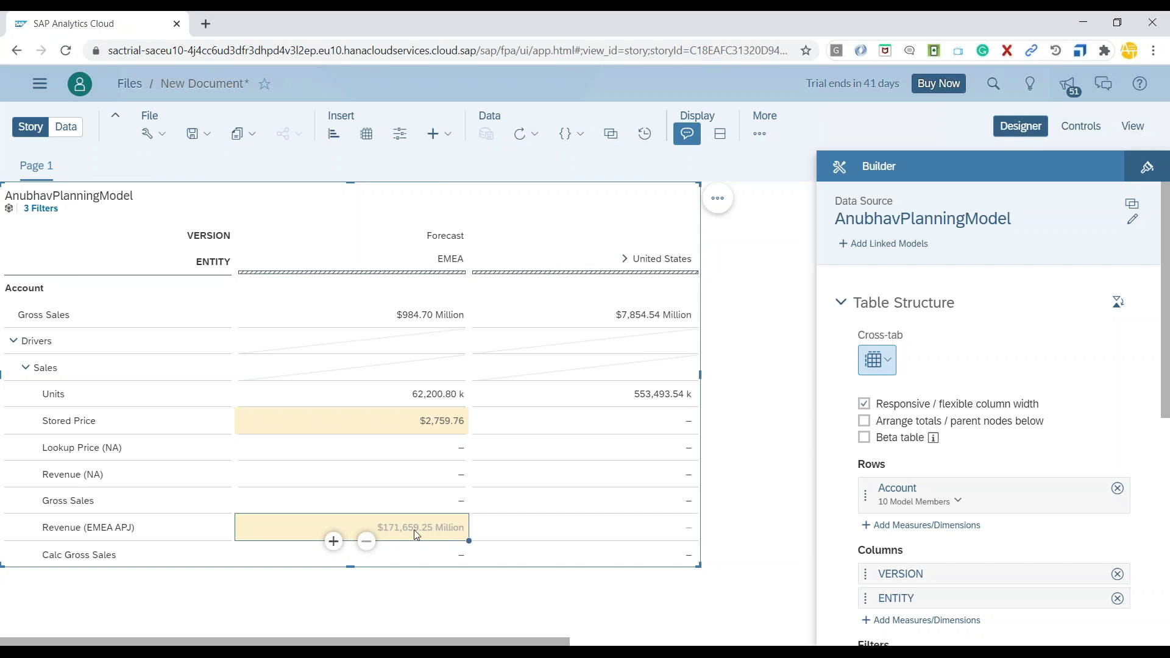
click(131, 530)
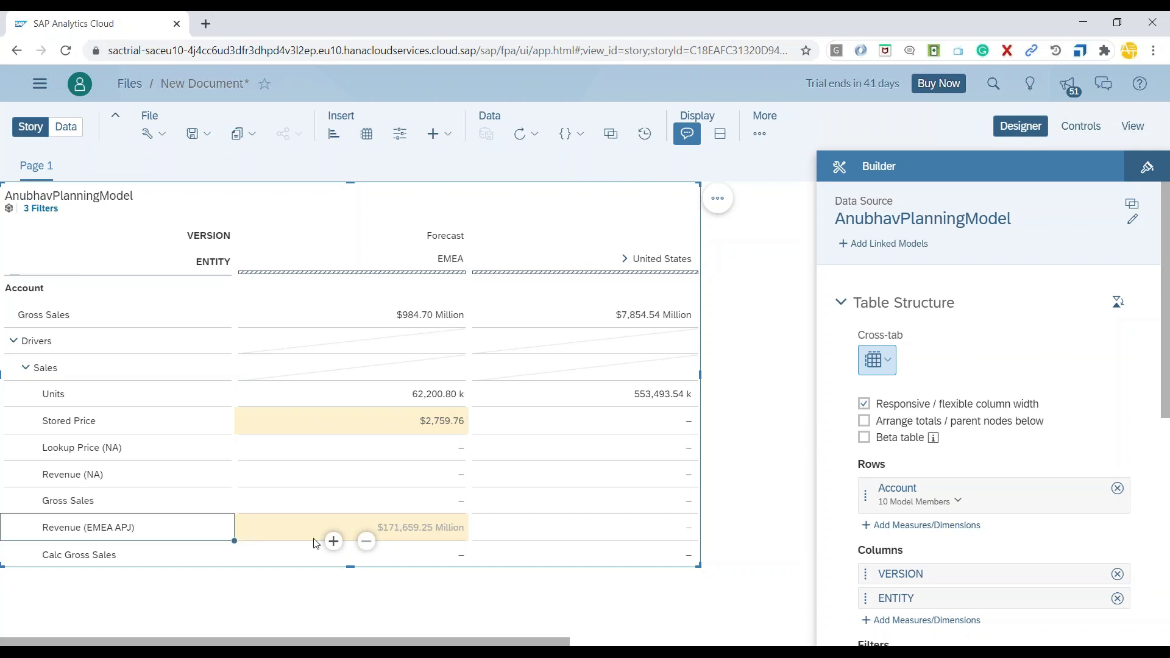
click(318, 526)
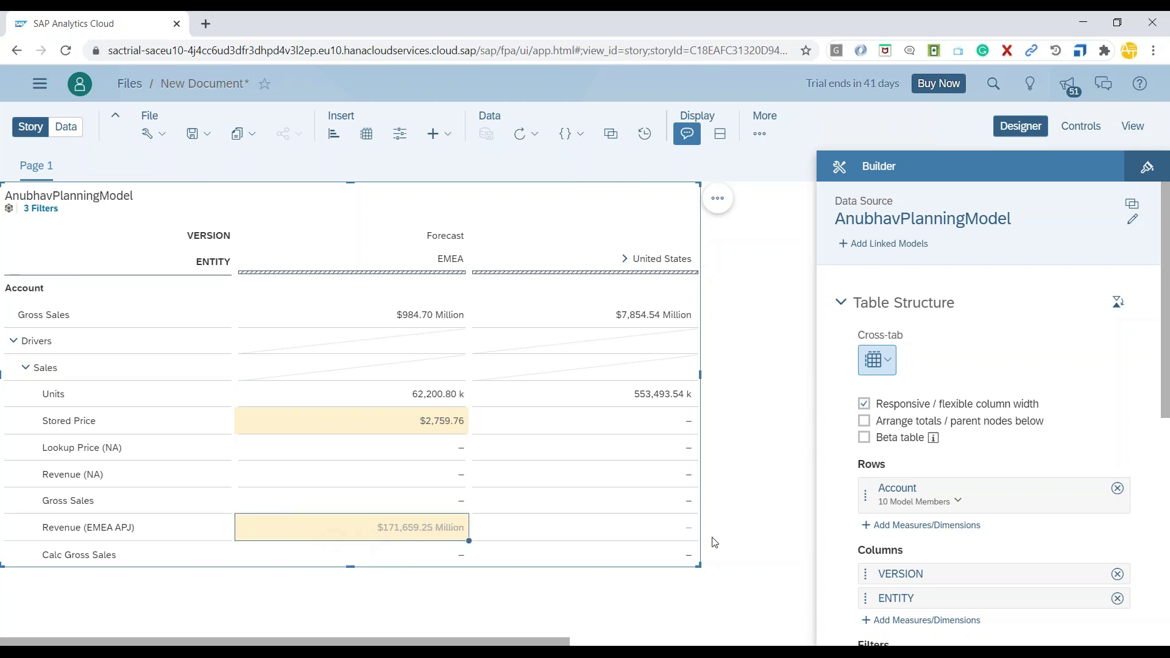